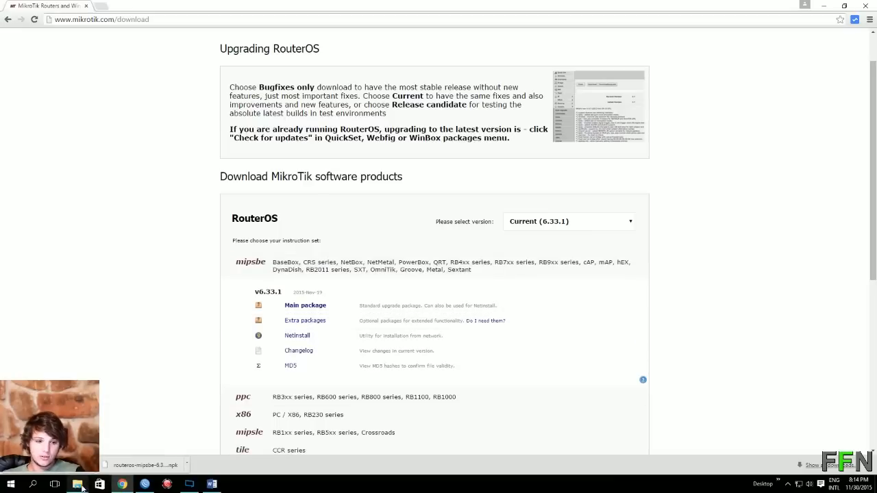
Open File Explorer to the downloaded all_packages-mipsbe-6.33.1 folder of .npk files.
{"action": "mouse_move", "coordinate": [81, 485]}
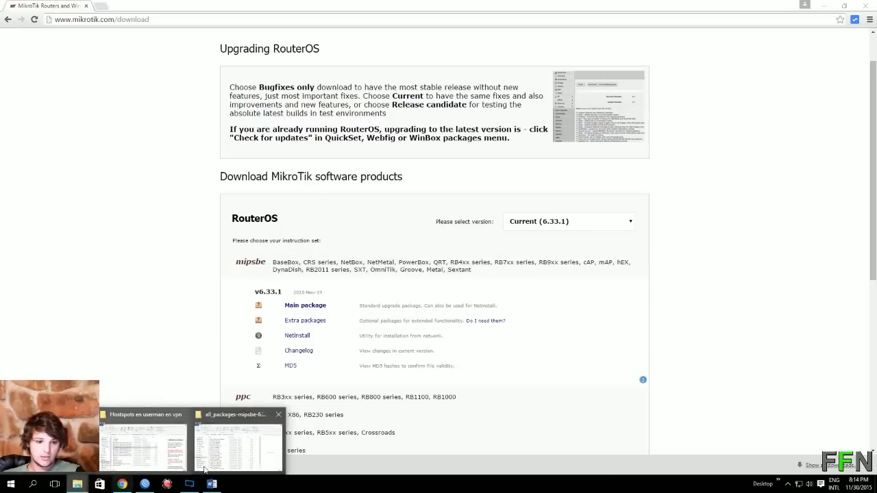
{"action": "left_click", "coordinate": [238, 444]}
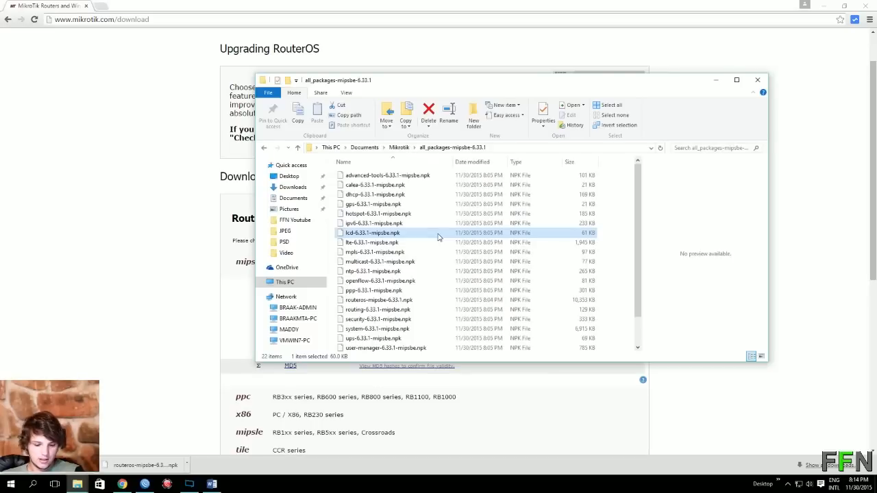
Copy all 22 package files from all_packages-mipsbe-6.33.1 and return to WinBox.
{"action": "key", "text": "ctrl+c"}
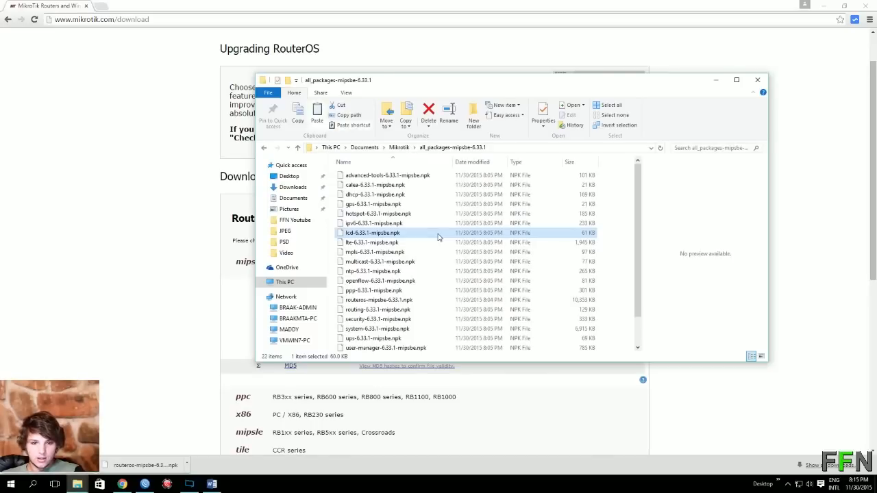
{"action": "key", "text": "ctrl+a"}
{"action": "right_click", "coordinate": [438, 237]}
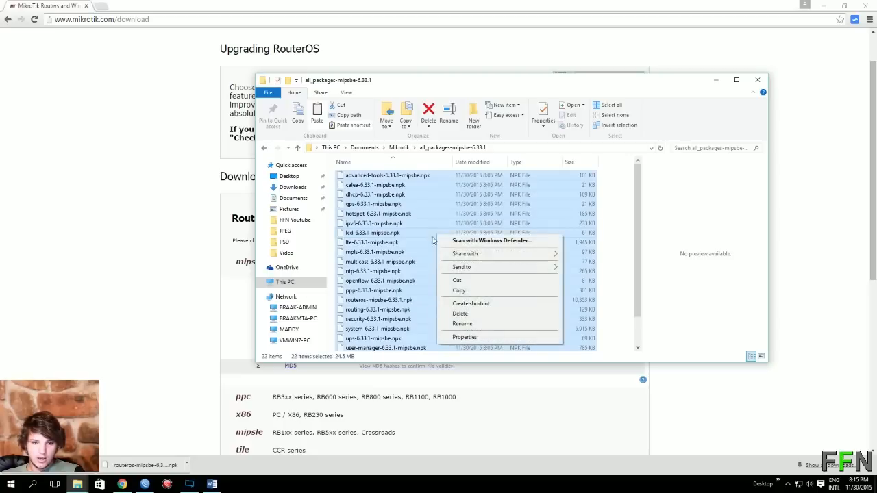
{"action": "left_click", "coordinate": [468, 292]}
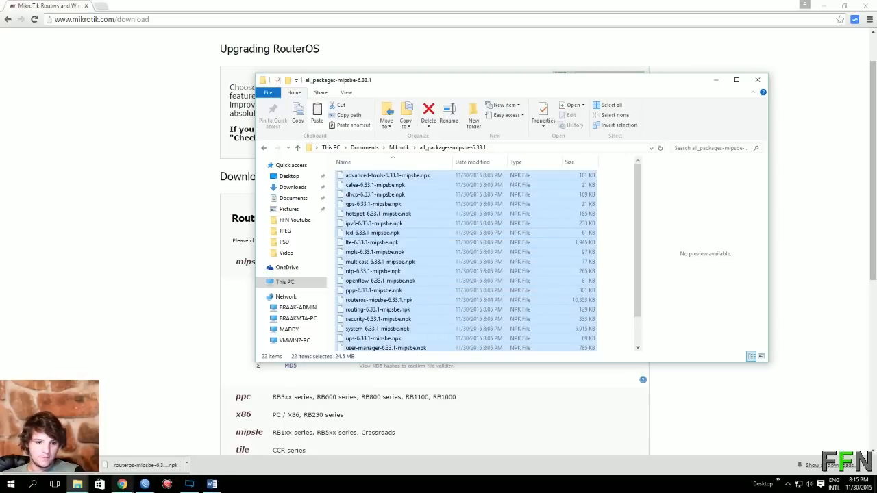
{"action": "left_click", "coordinate": [145, 484]}
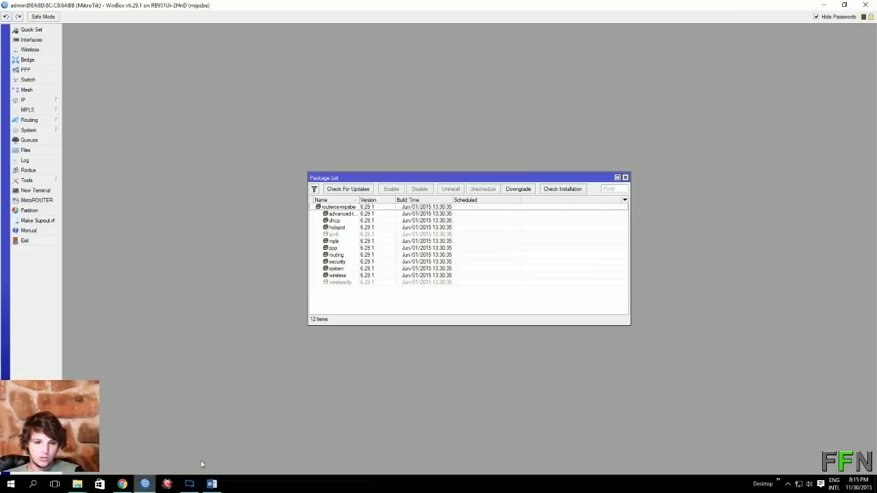
Paste the 6.33.1 packages into the router's File List, then close Package List and File List.
{"action": "left_click", "coordinate": [36, 150]}
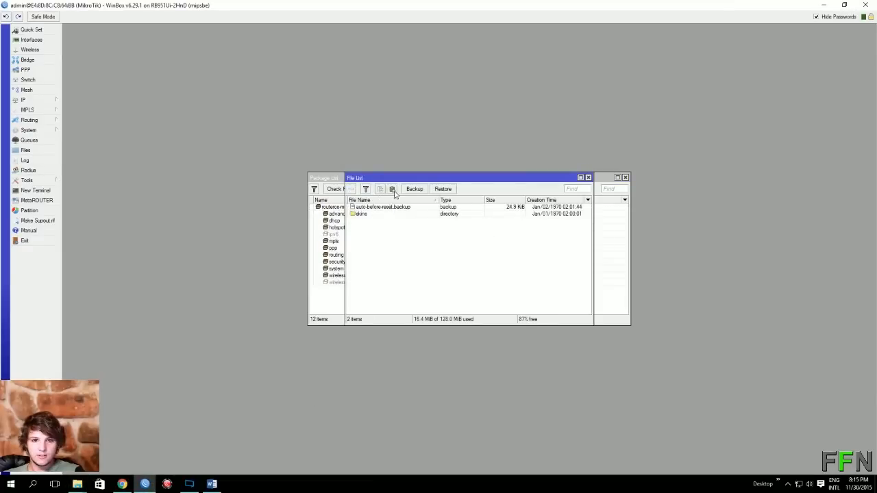
{"action": "key", "text": "ctrl+v"}
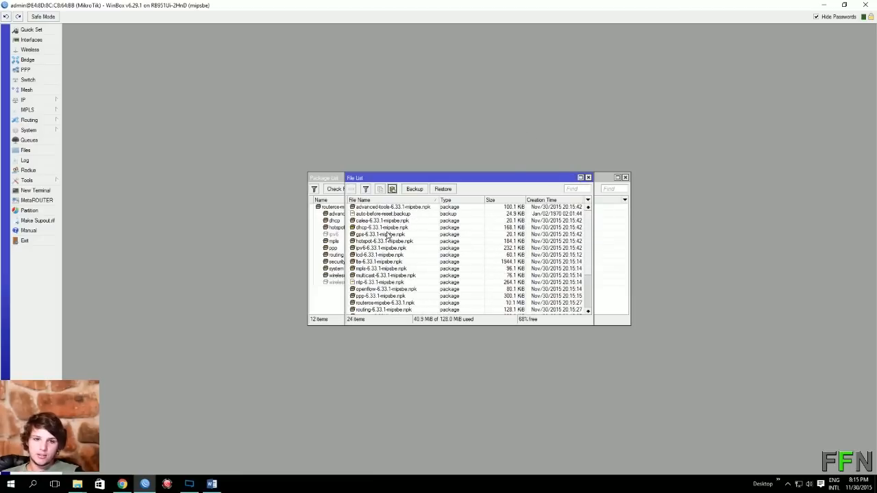
{"action": "left_click", "coordinate": [624, 178]}
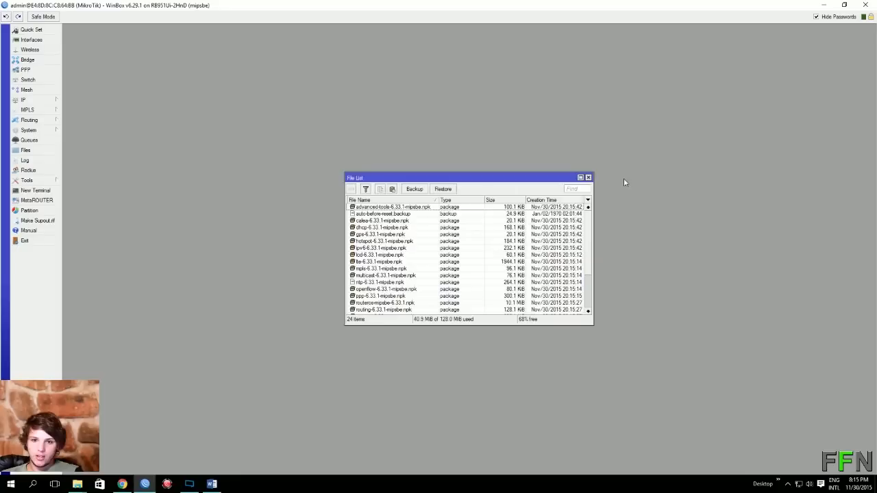
{"action": "left_click", "coordinate": [588, 178]}
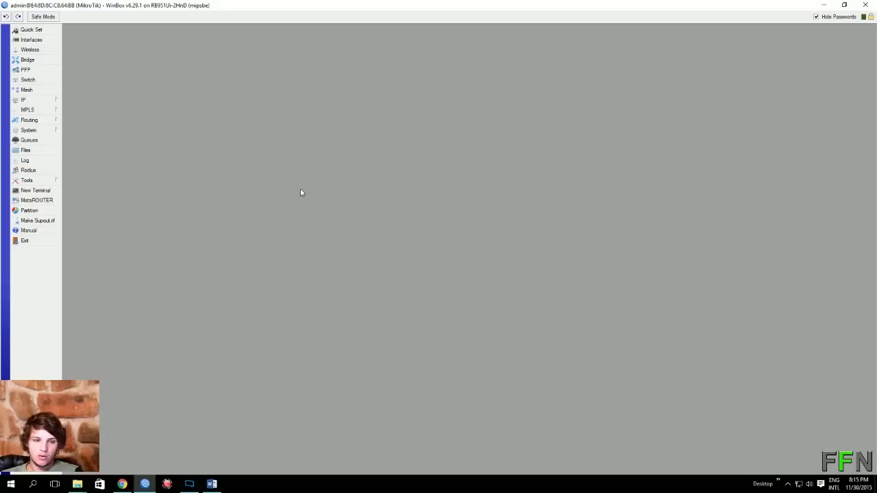
Reboot the router via System > Reboot and reconnect with WinBox Loader to RouterOS 6.33.1.
{"action": "left_click", "coordinate": [59, 131]}
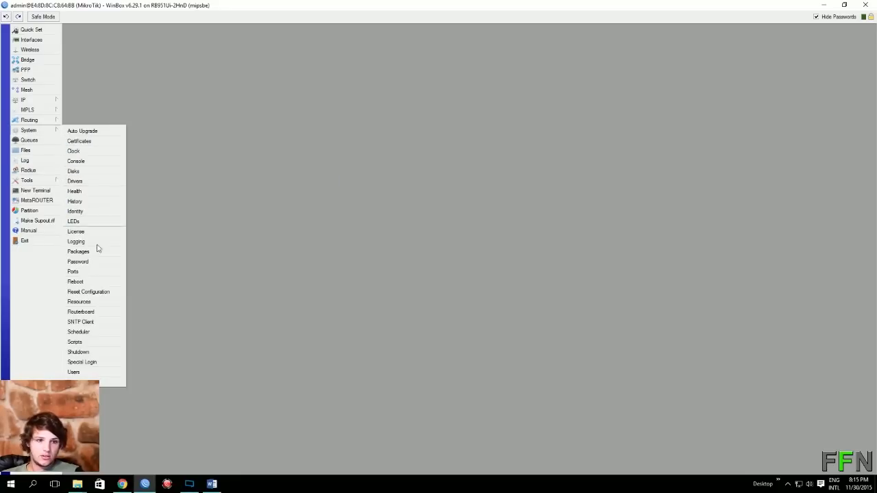
{"action": "left_click", "coordinate": [76, 282]}
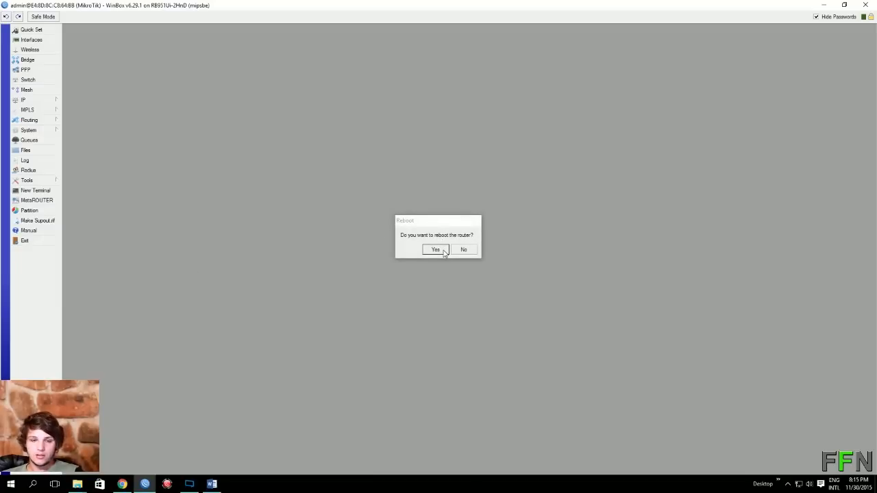
{"action": "left_click", "coordinate": [436, 250]}
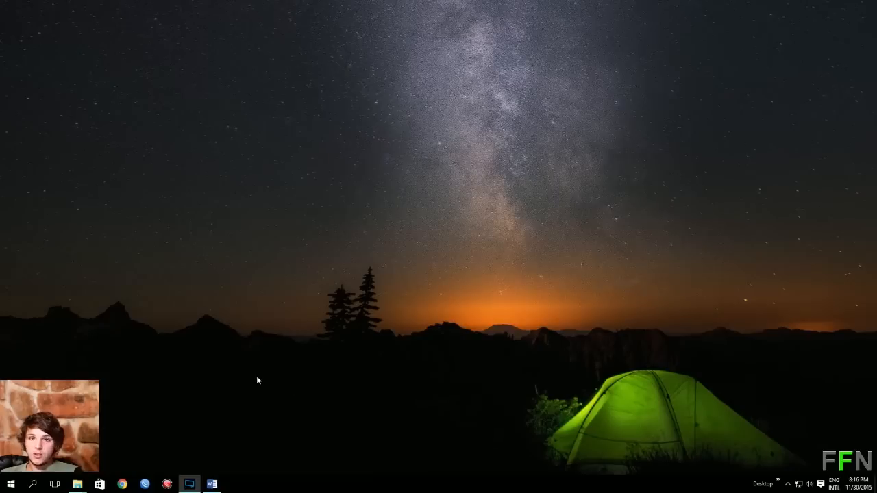
{"action": "left_click", "coordinate": [147, 484]}
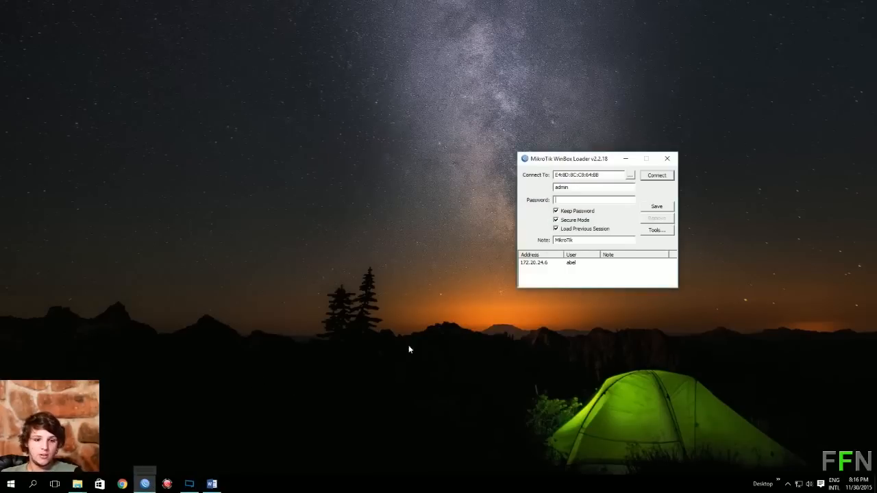
{"action": "left_click", "coordinate": [653, 177]}
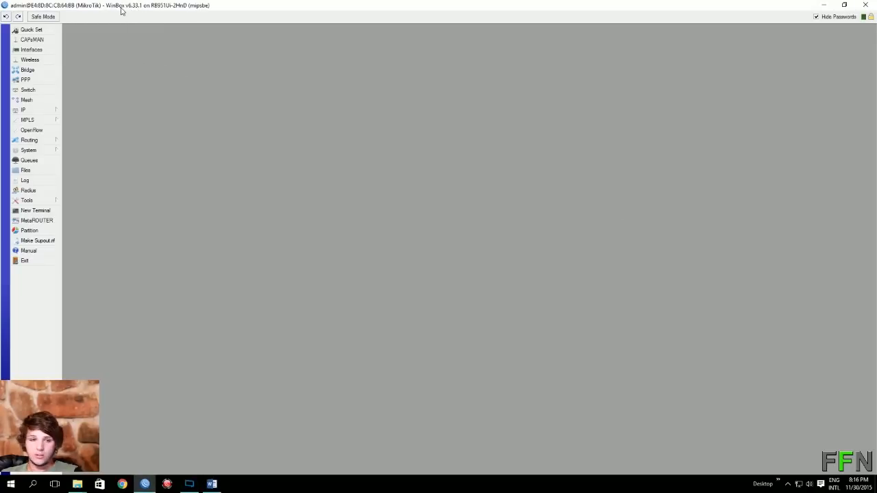
{"action": "left_click", "coordinate": [41, 150]}
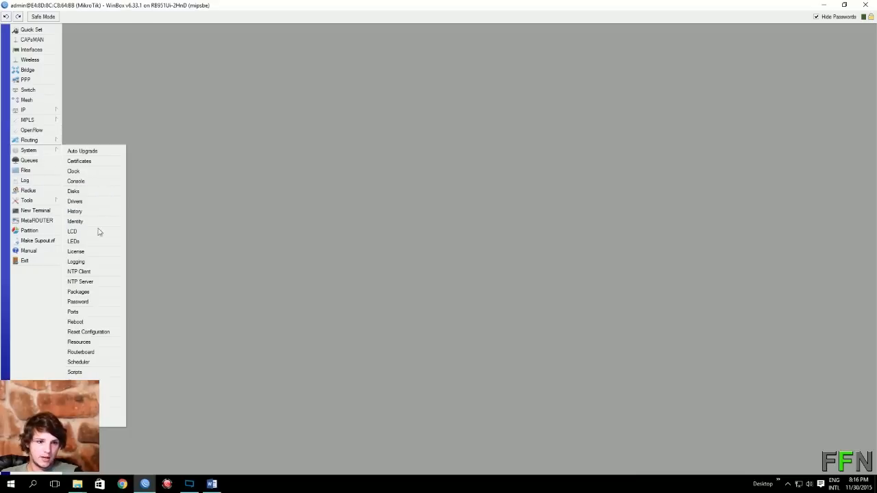
{"action": "left_click", "coordinate": [107, 293]}
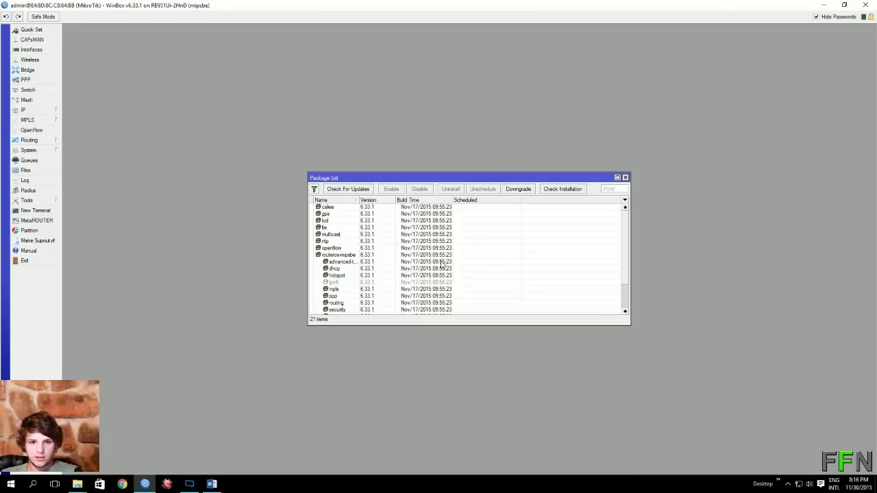
{"action": "scroll", "coordinate": [476, 272], "scroll_direction": "down", "scroll_amount": 2}
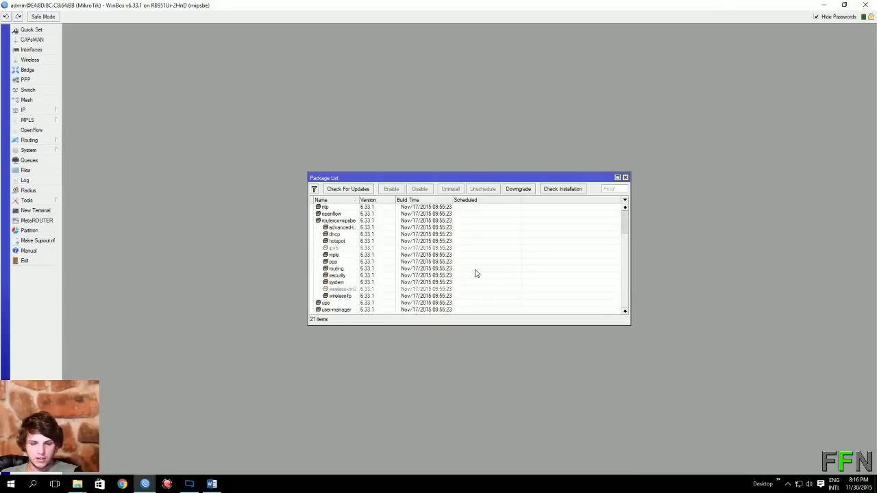
{"action": "left_click", "coordinate": [337, 310]}
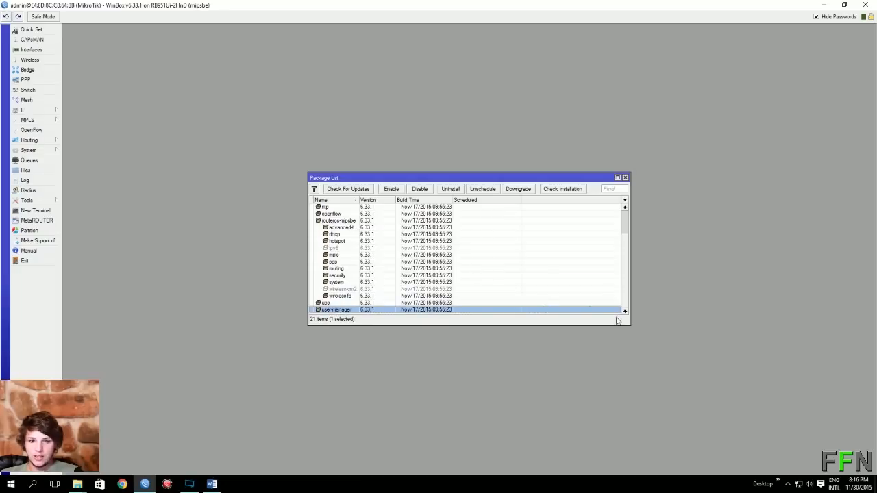
{"action": "left_click", "coordinate": [625, 178]}
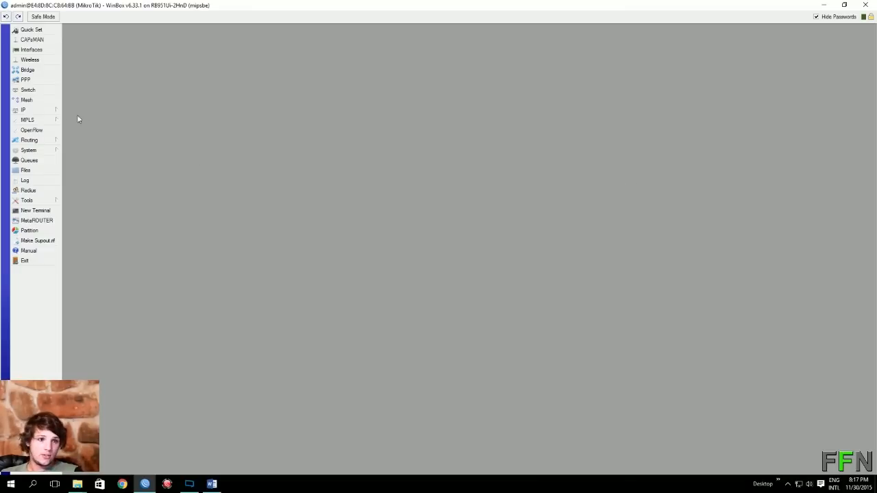
Add a DHCP client on ether1, obtaining 192.168.10.88/24, then close the DHCP Client window.
{"action": "left_click", "coordinate": [59, 110]}
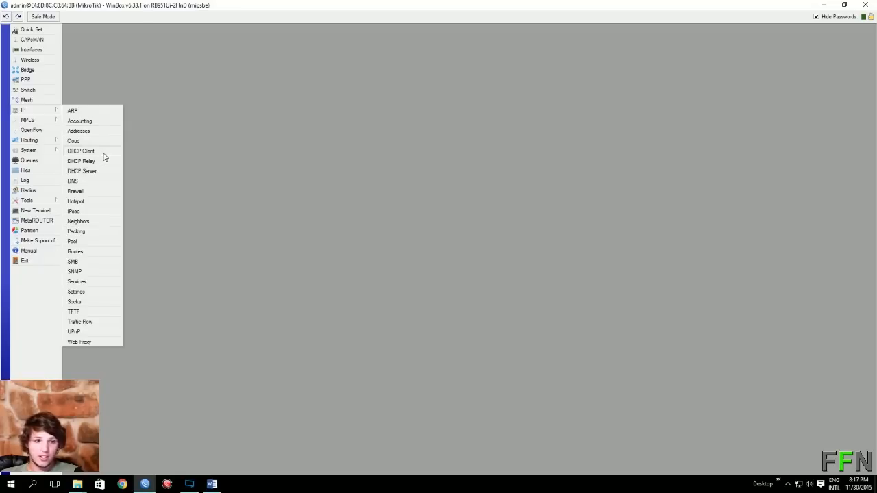
{"action": "left_click", "coordinate": [82, 151]}
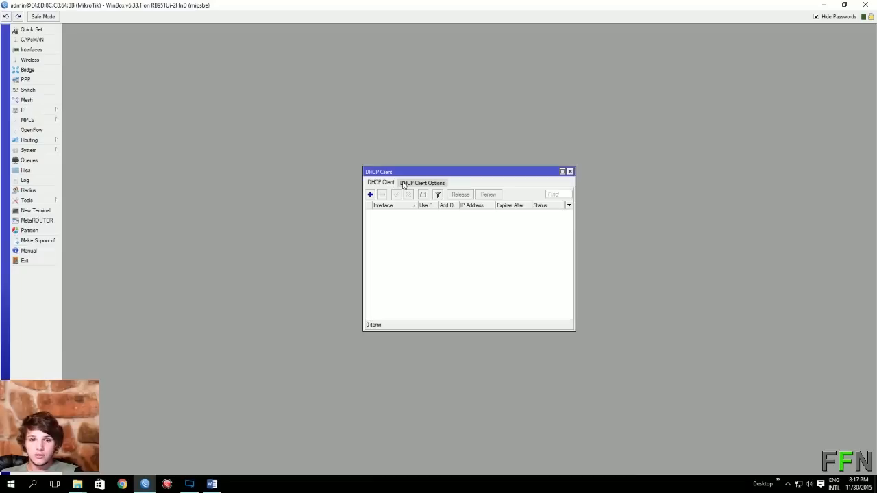
{"action": "left_click", "coordinate": [373, 197]}
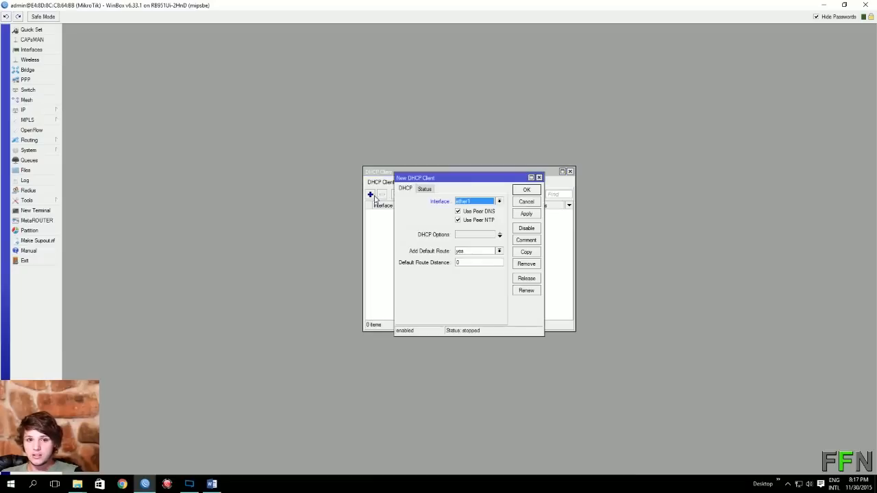
{"action": "left_click", "coordinate": [519, 215]}
{"action": "left_click", "coordinate": [529, 191]}
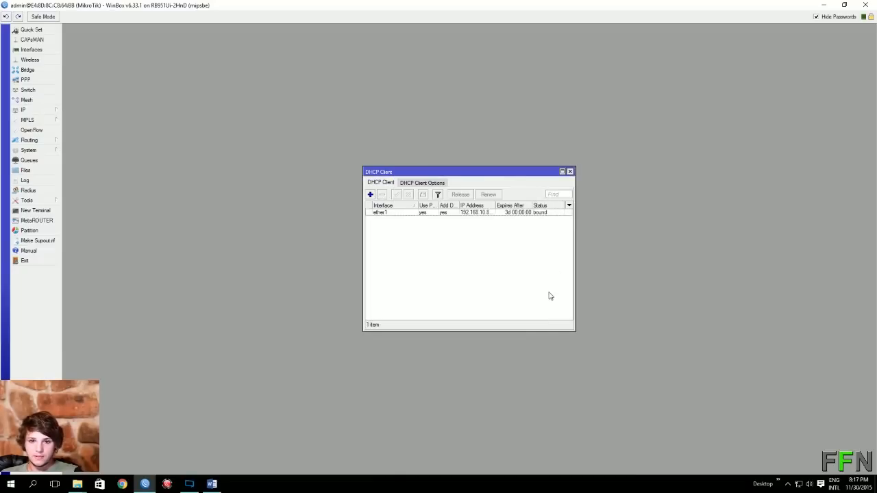
{"action": "left_click_drag", "start_coordinate": [496, 207], "coordinate": [514, 208]}
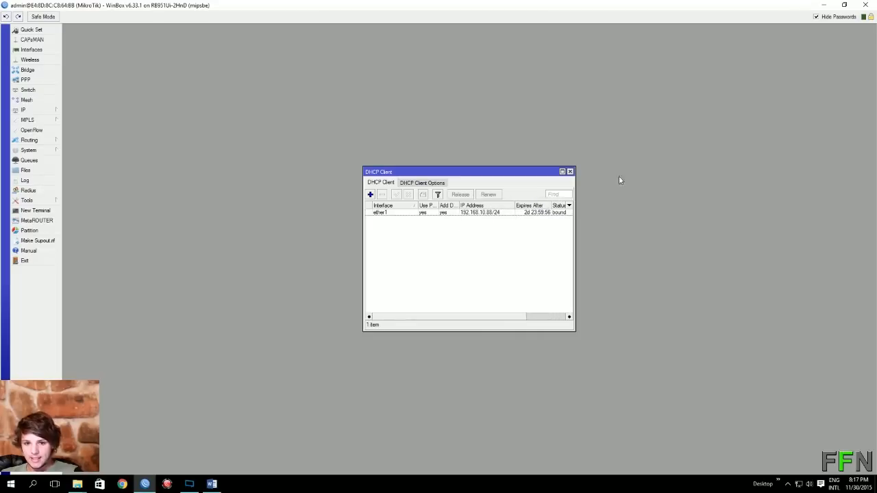
{"action": "left_click", "coordinate": [570, 171]}
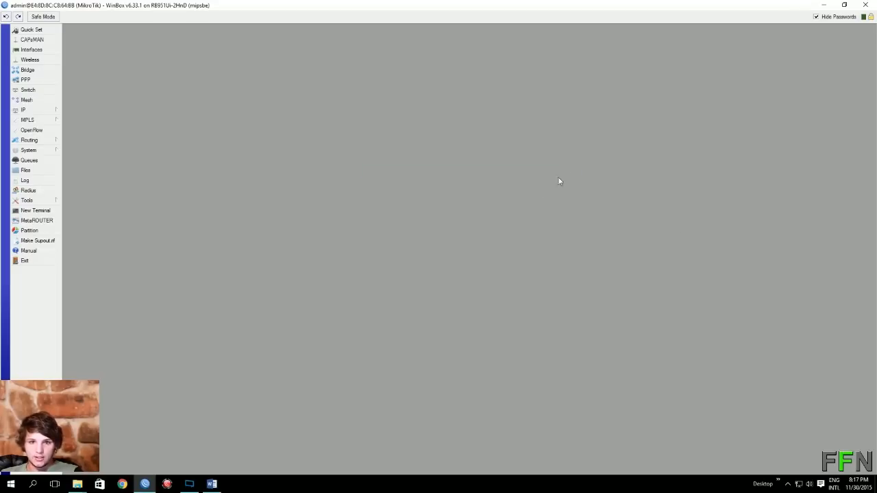
{"action": "left_click", "coordinate": [59, 211]}
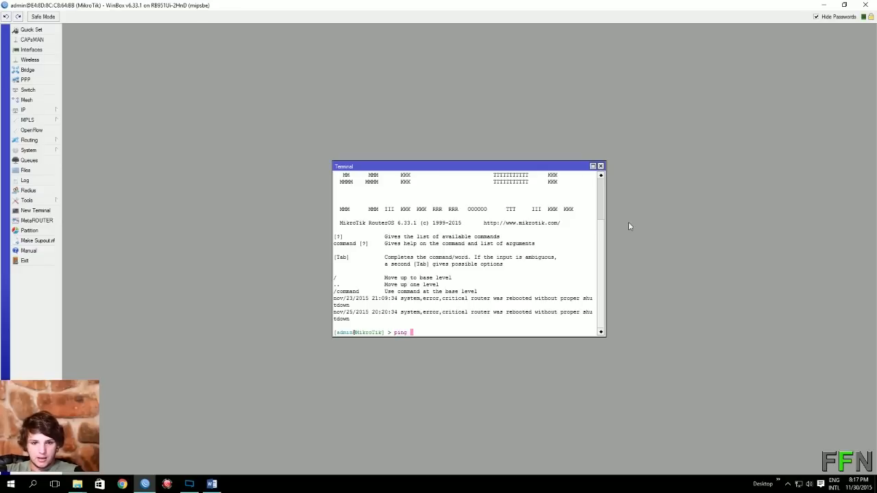
{"action": "type", "text": "ping "}
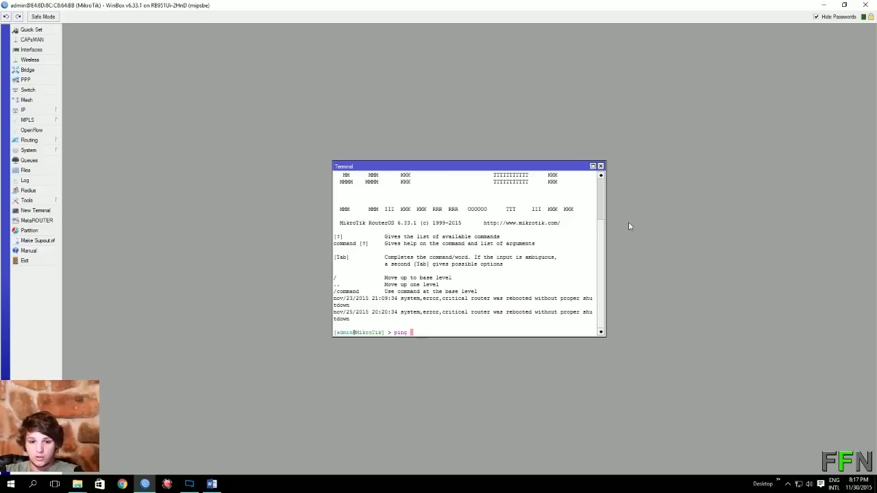
{"action": "type", "text": "www.google.co"}
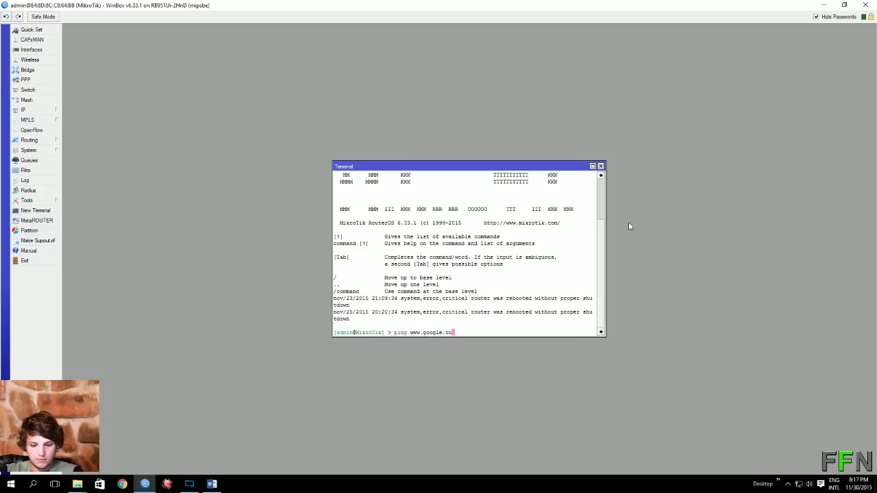
{"action": "type", "text": "m"}
{"action": "key", "text": "Return"}
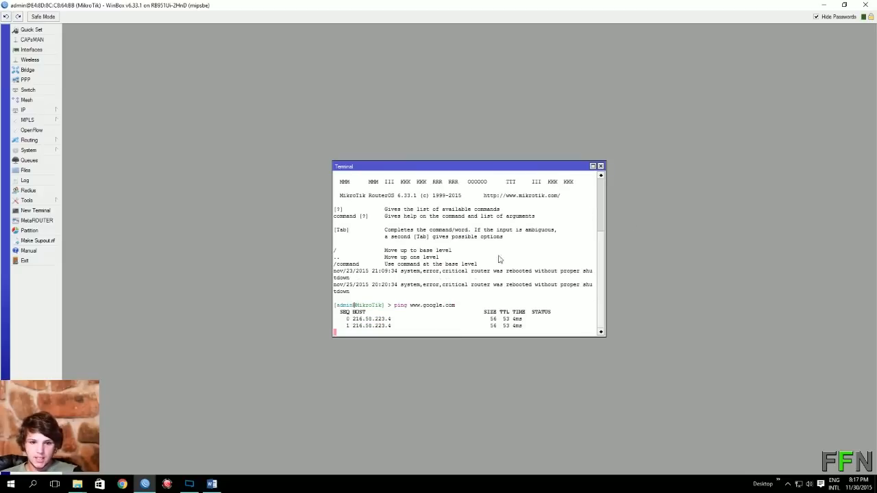
{"action": "left_click", "coordinate": [599, 166]}
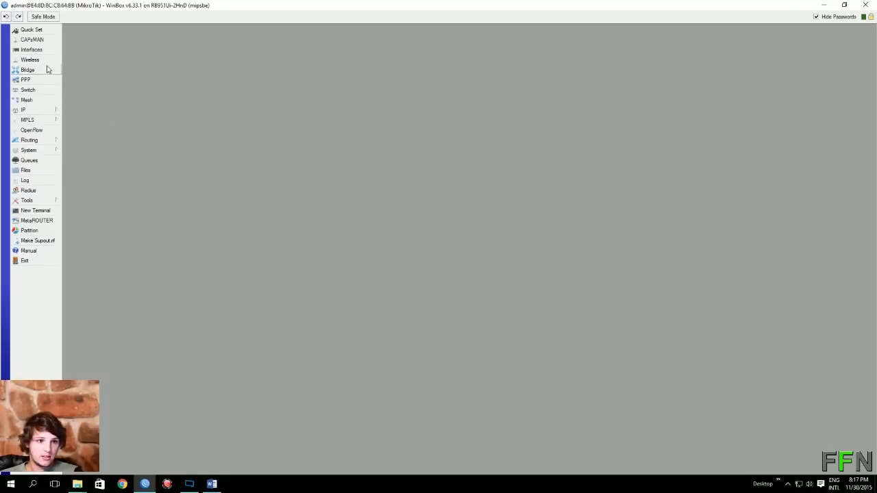
Add the address 192.168.11.254/24 on interface wlan1 in the IP address list.
{"action": "left_click", "coordinate": [49, 111]}
{"action": "left_click", "coordinate": [121, 131]}
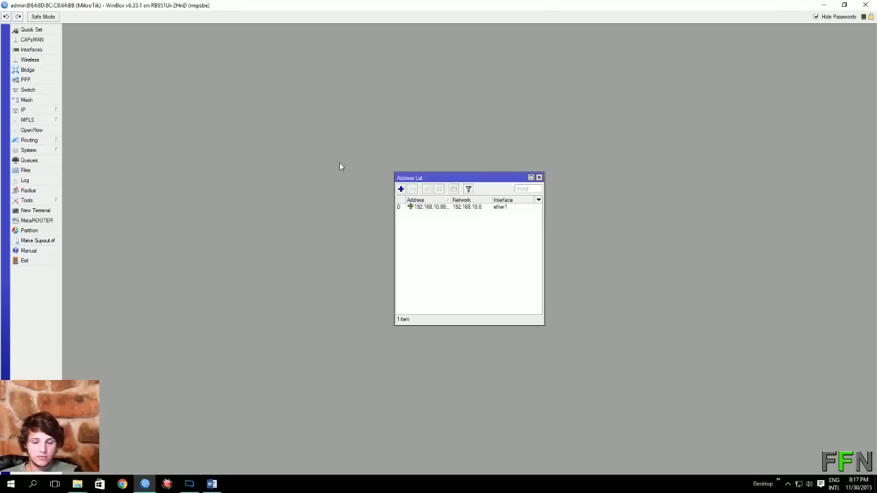
{"action": "left_click", "coordinate": [401, 189]}
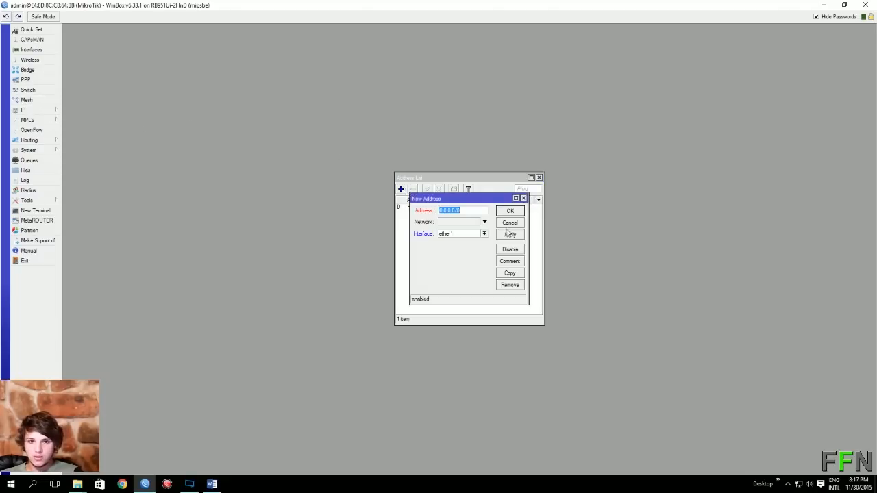
{"action": "type", "text": "1"}
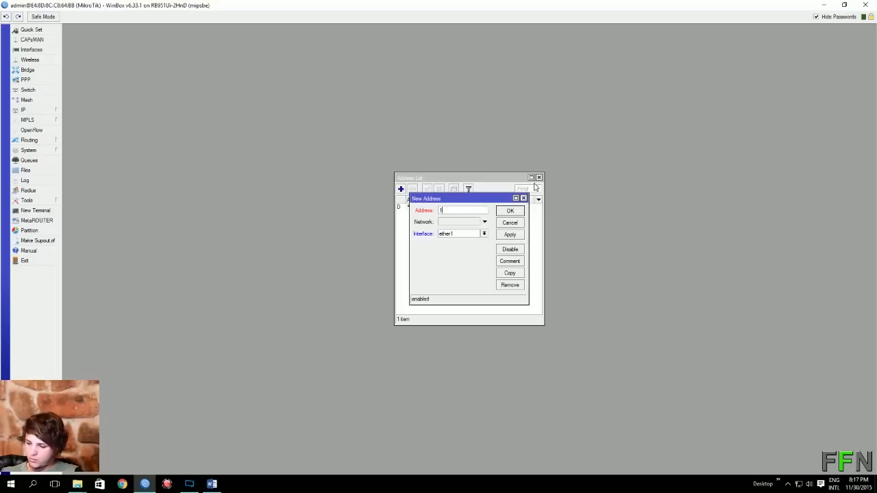
{"action": "type", "text": "92.168.11"}
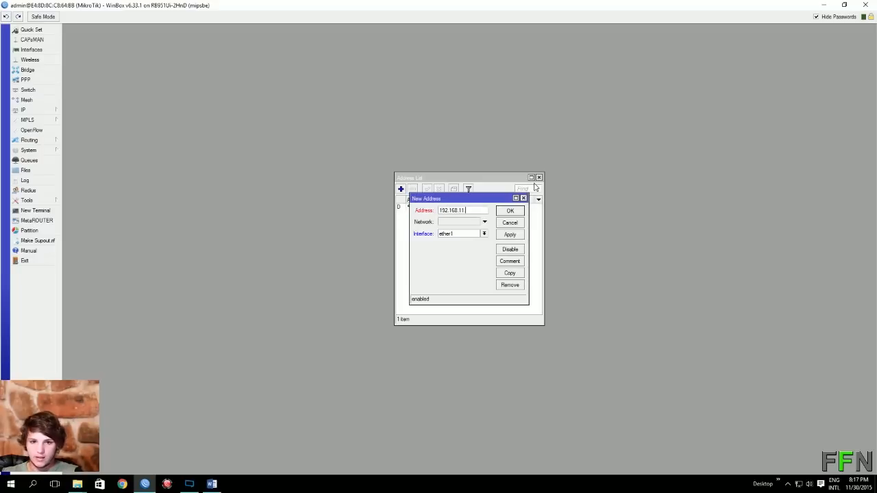
{"action": "type", "text": ".254"}
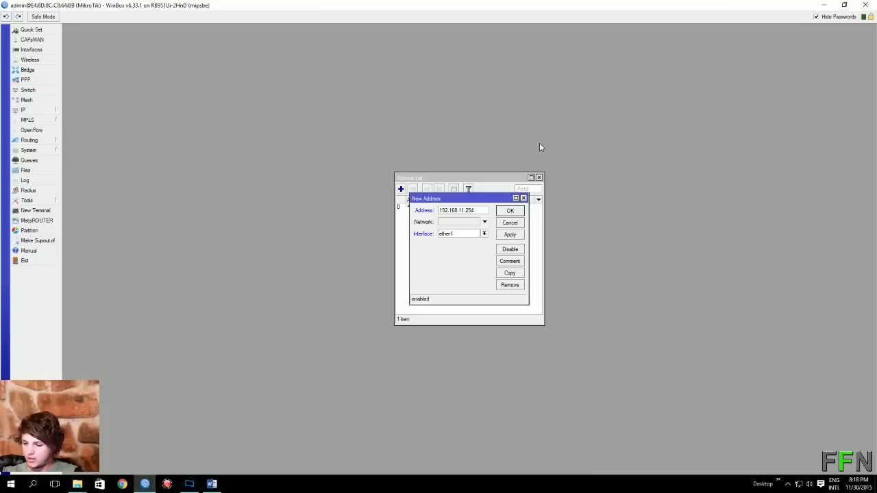
{"action": "type", "text": "/24"}
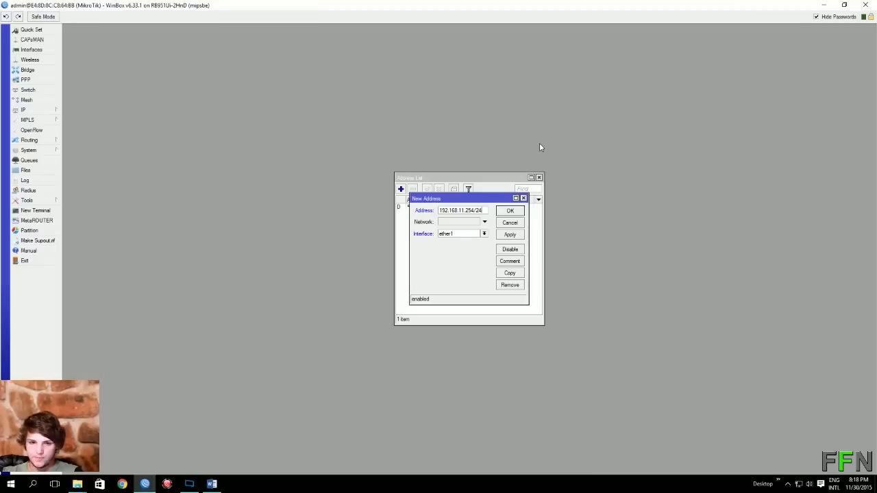
{"action": "left_click", "coordinate": [485, 234]}
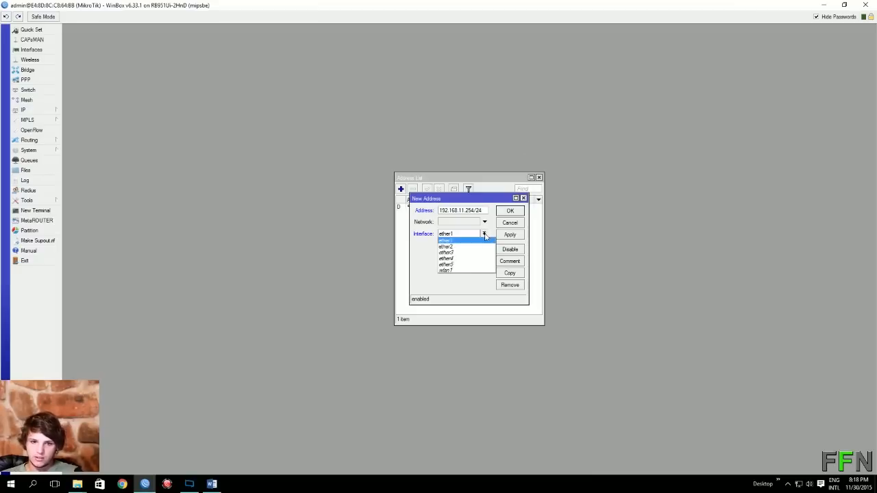
{"action": "left_click", "coordinate": [457, 272]}
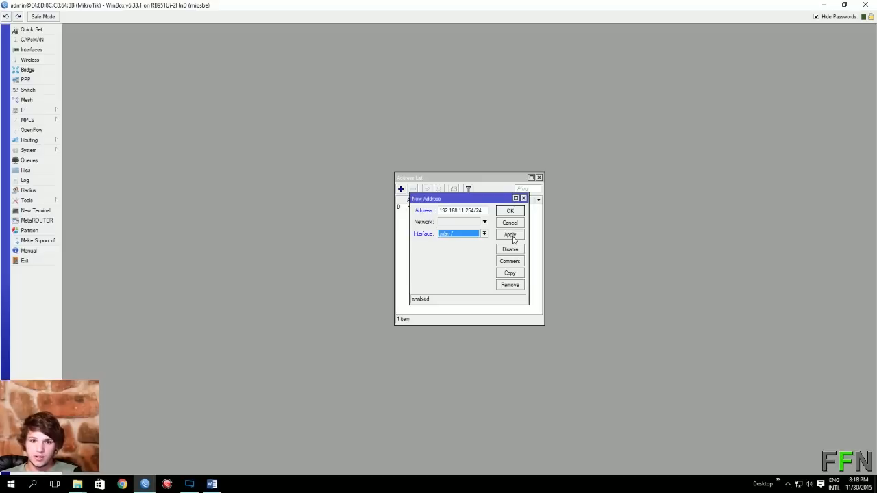
{"action": "left_click", "coordinate": [510, 235]}
{"action": "left_click", "coordinate": [516, 214]}
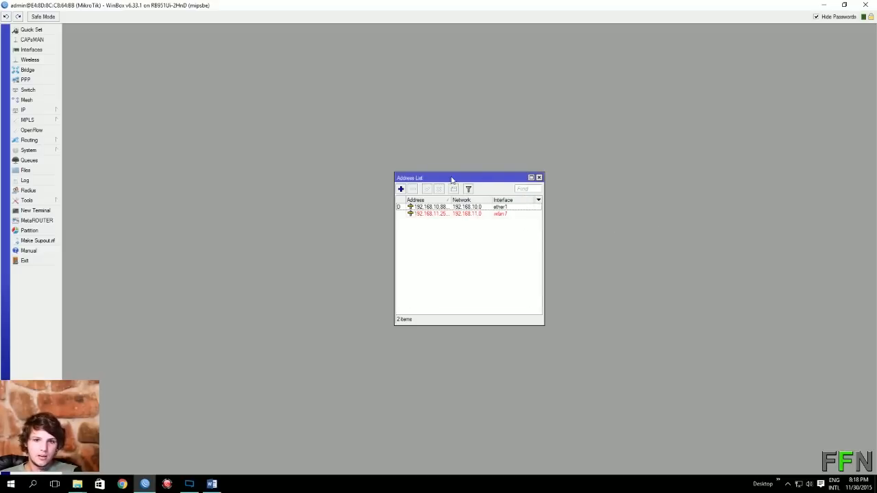
Enable the disabled wlan1 interface in the Wireless table.
{"action": "left_click", "coordinate": [51, 60]}
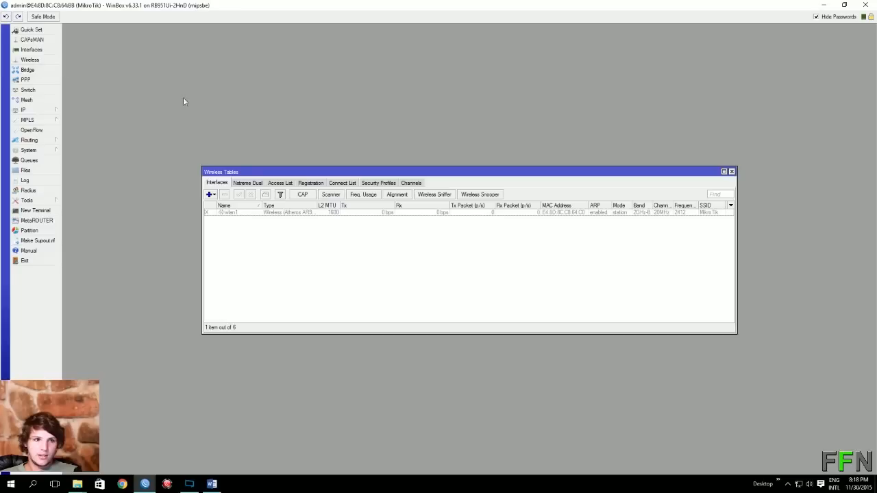
{"action": "left_click", "coordinate": [251, 213]}
{"action": "left_click", "coordinate": [239, 195]}
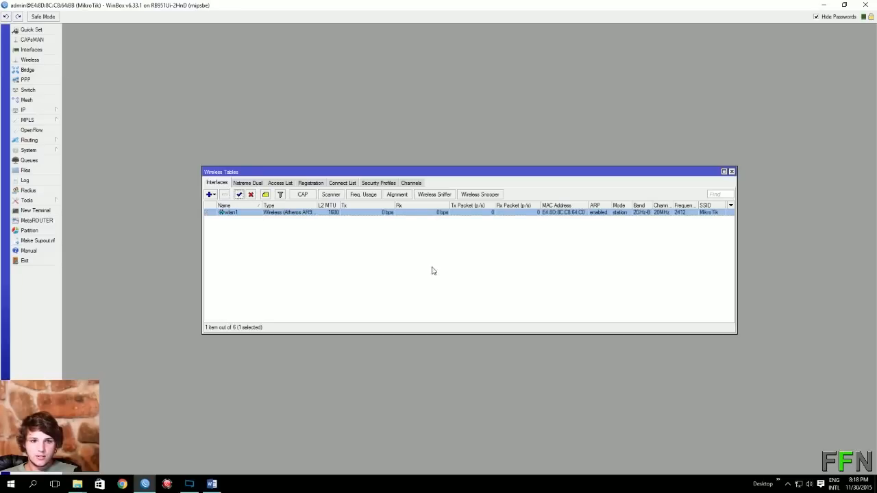
Set wlan1 to ap bridge mode with SSID FFN on frequency 2417 MHz.
{"action": "double_click", "coordinate": [259, 217]}
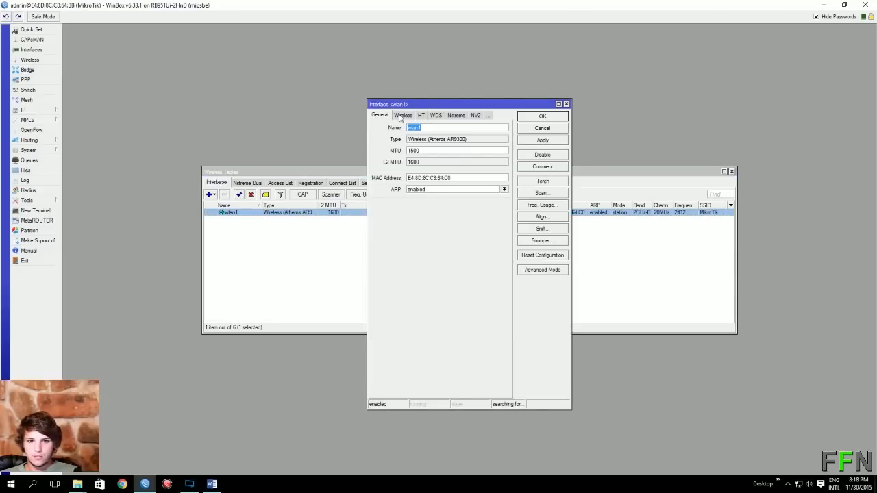
{"action": "left_click", "coordinate": [401, 116]}
{"action": "left_click", "coordinate": [504, 127]}
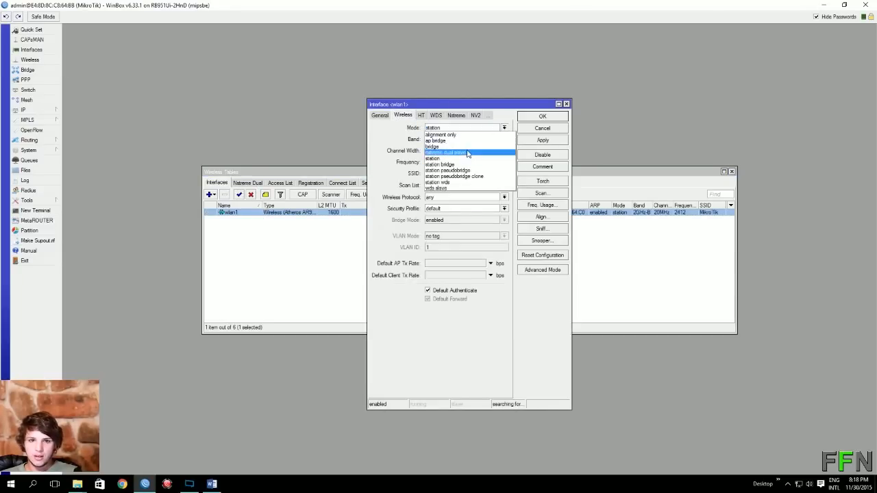
{"action": "left_click", "coordinate": [470, 144]}
{"action": "left_click_drag", "start_coordinate": [457, 173], "coordinate": [351, 168]}
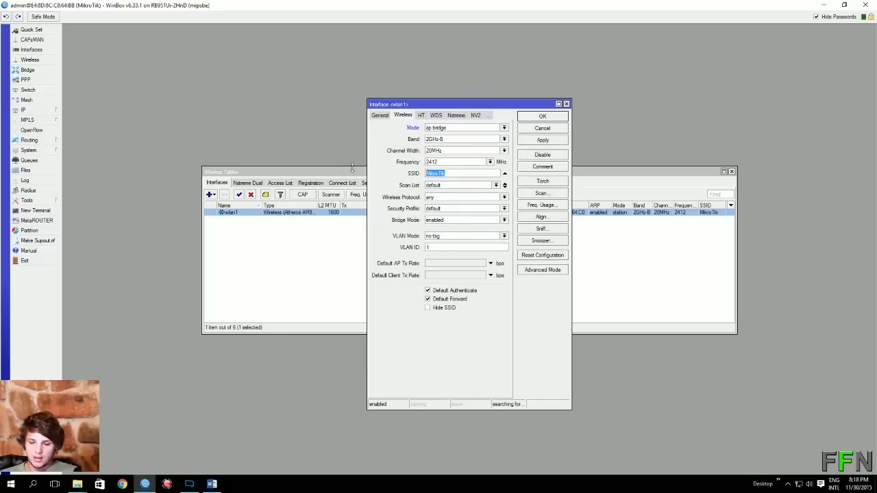
{"action": "type", "text": "FFN"}
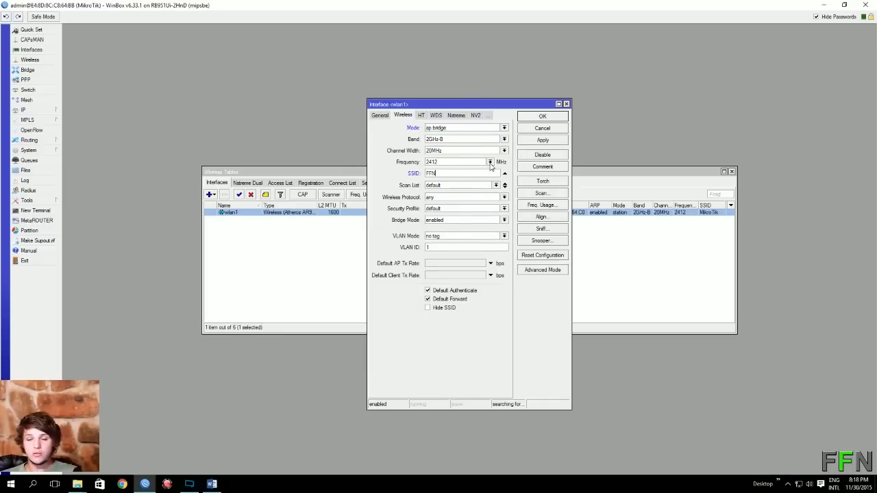
{"action": "left_click", "coordinate": [491, 164]}
{"action": "left_click", "coordinate": [480, 176]}
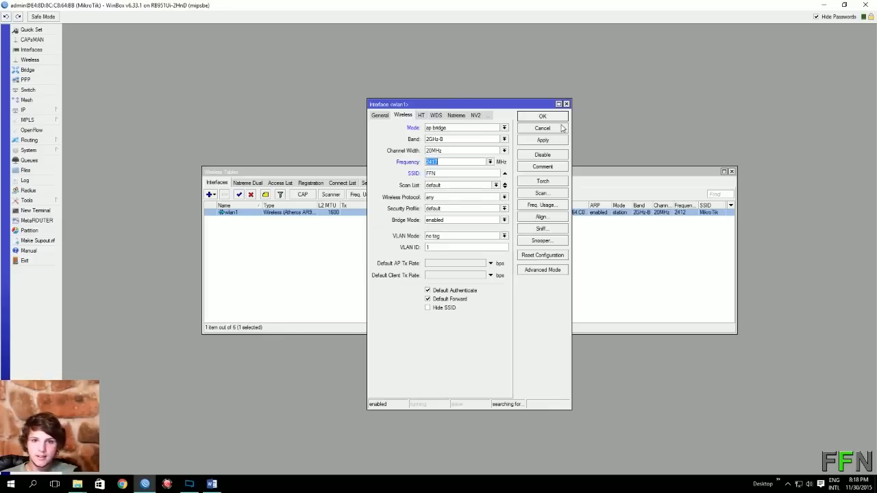
{"action": "left_click", "coordinate": [552, 141]}
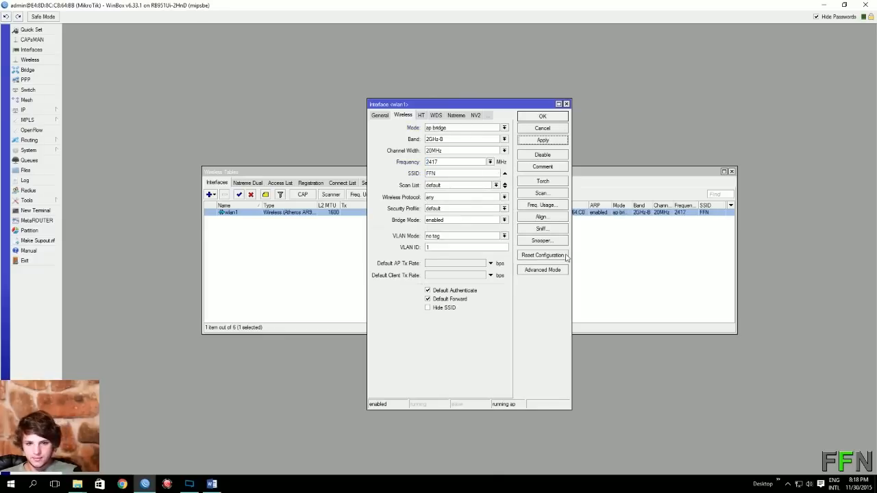
{"action": "left_click", "coordinate": [539, 116]}
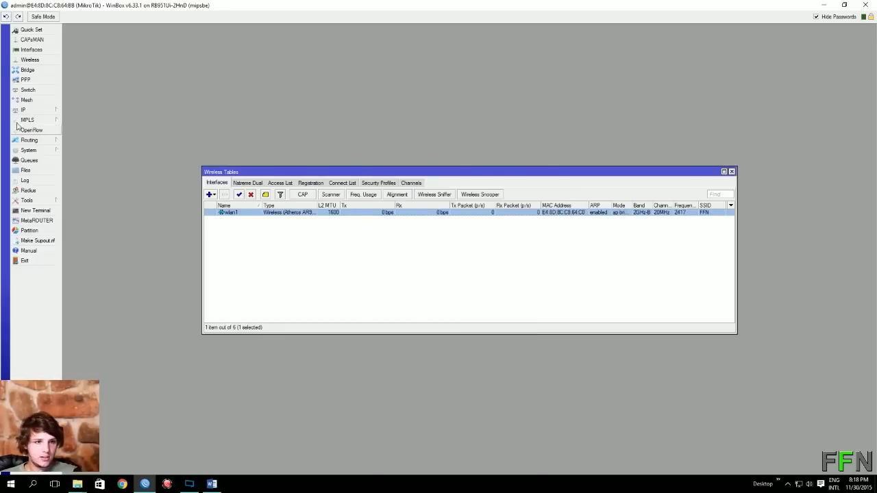
Verify the wlan1 address 192.168.11.254/24 in the Address List, then close it and Wireless Tables.
{"action": "left_click", "coordinate": [41, 111]}
{"action": "left_click", "coordinate": [98, 131]}
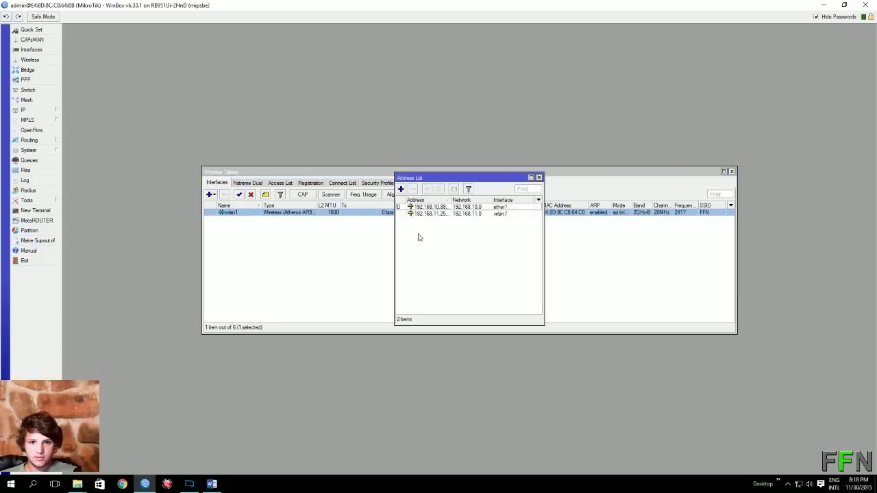
{"action": "left_click", "coordinate": [446, 214]}
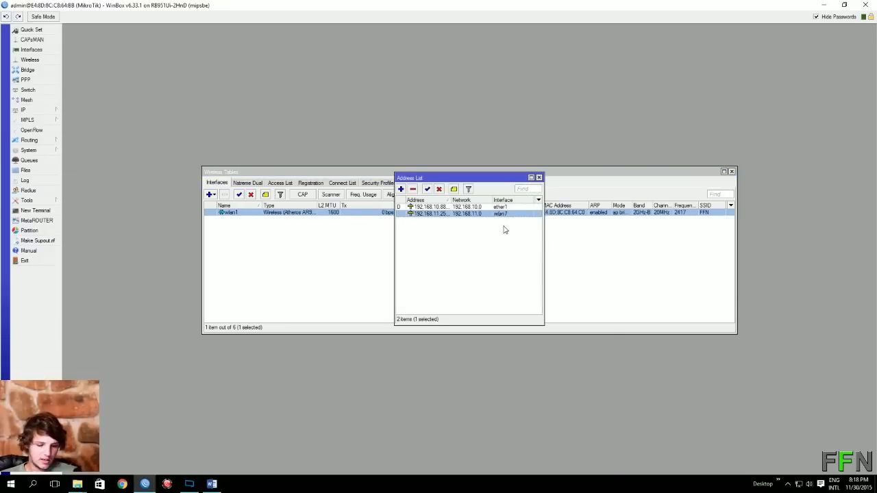
{"action": "left_click", "coordinate": [539, 177]}
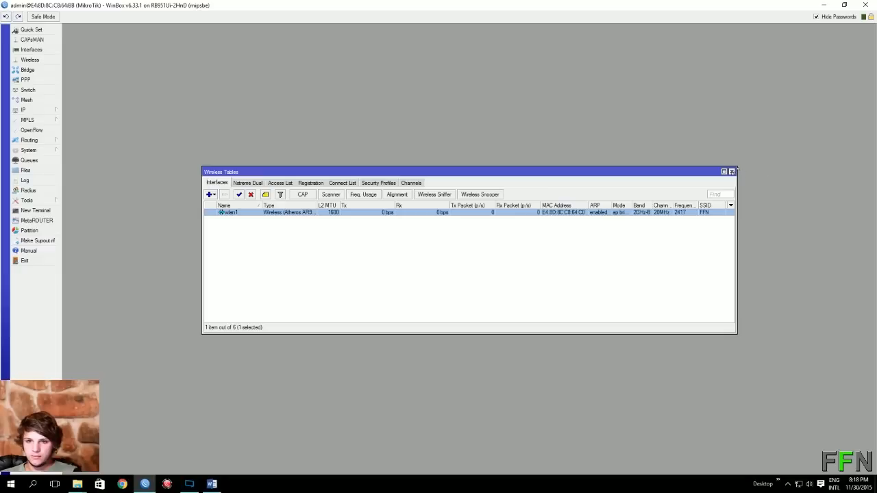
{"action": "left_click", "coordinate": [732, 171]}
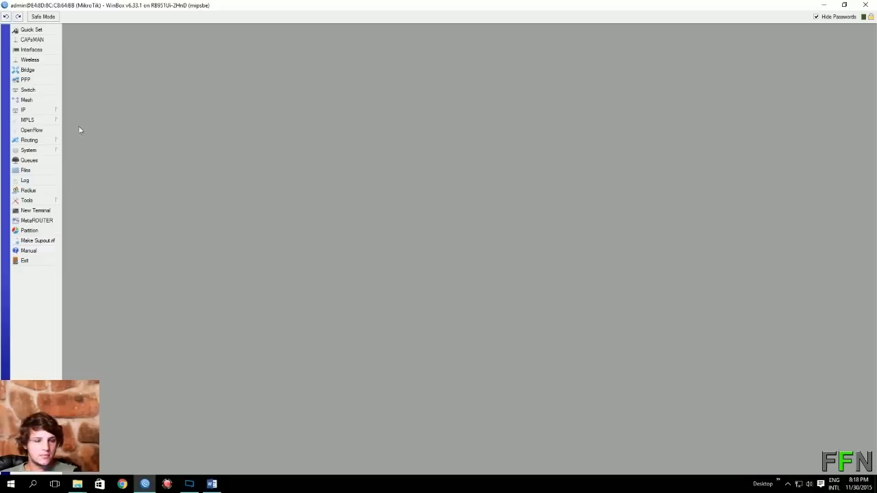
Launch the HotSpot Setup wizard and choose wlan1 as the HotSpot interface.
{"action": "left_click", "coordinate": [47, 110]}
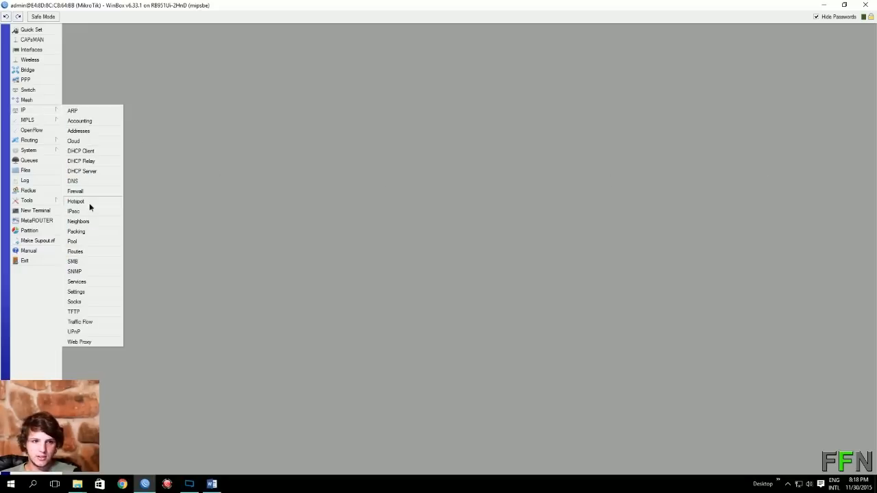
{"action": "left_click", "coordinate": [89, 207]}
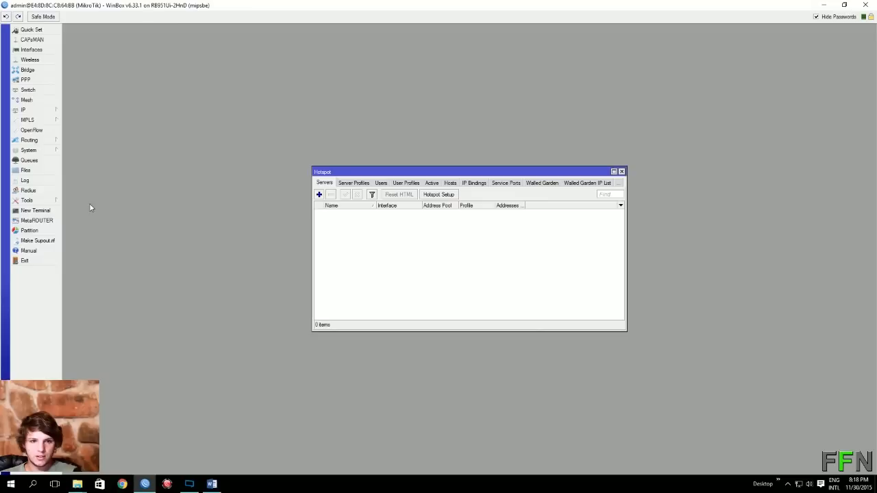
{"action": "left_click", "coordinate": [449, 195]}
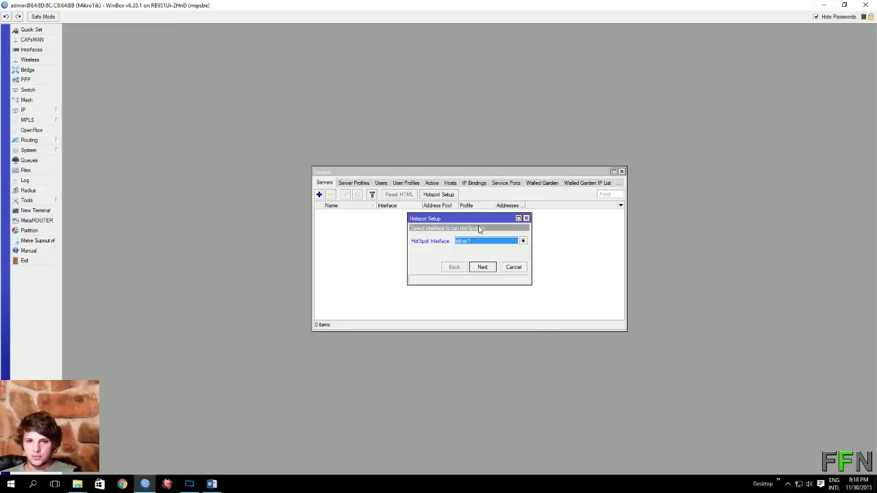
{"action": "left_click", "coordinate": [522, 244]}
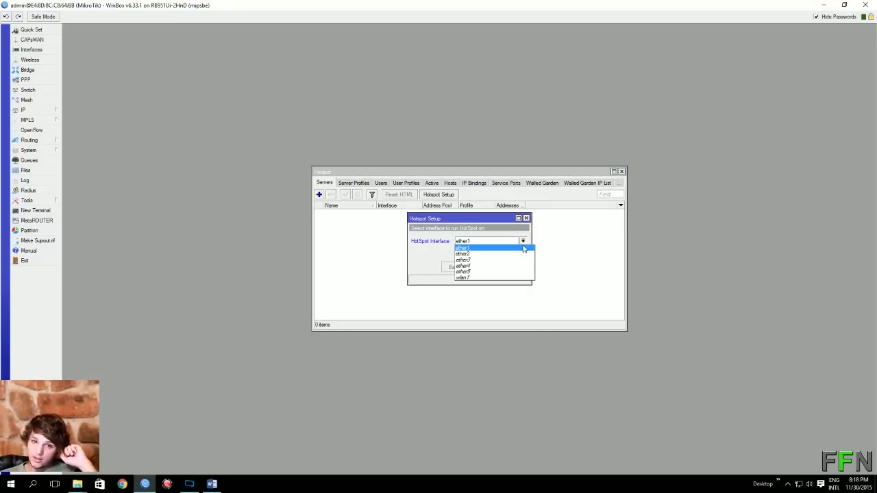
{"action": "left_click", "coordinate": [493, 277]}
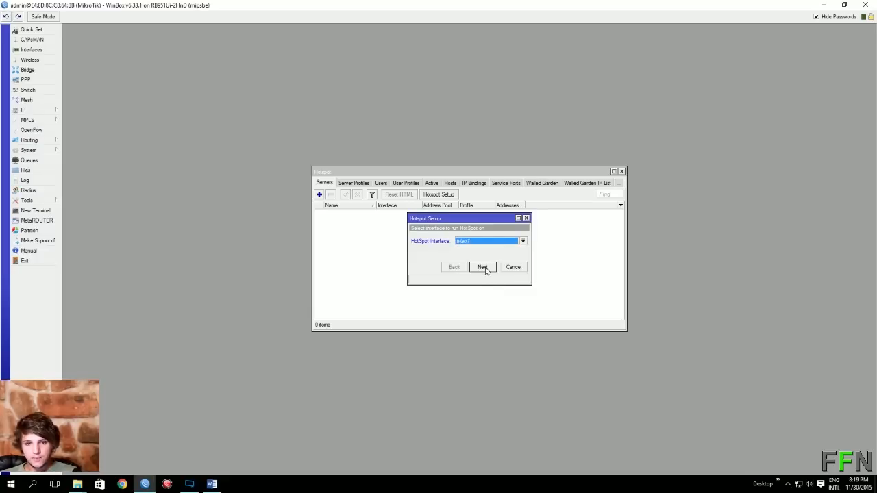
{"action": "left_click", "coordinate": [484, 268]}
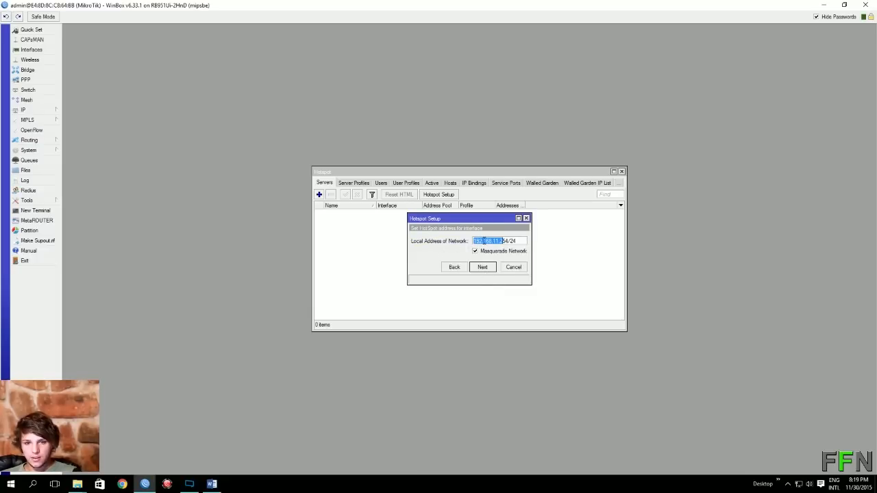
Accept the default local address, the 192.168.11.x address pool and no certificate.
{"action": "left_click_drag", "start_coordinate": [485, 241], "coordinate": [524, 241]}
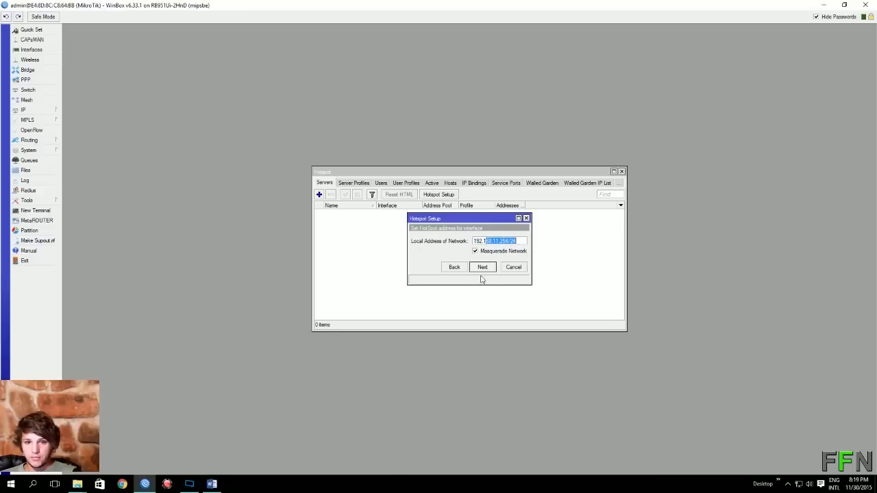
{"action": "left_click", "coordinate": [489, 270]}
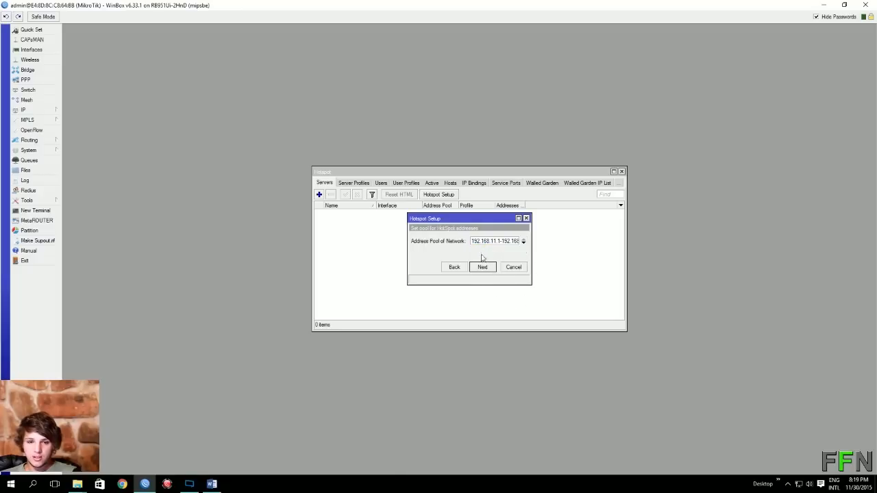
{"action": "left_click_drag", "start_coordinate": [490, 242], "coordinate": [542, 249]}
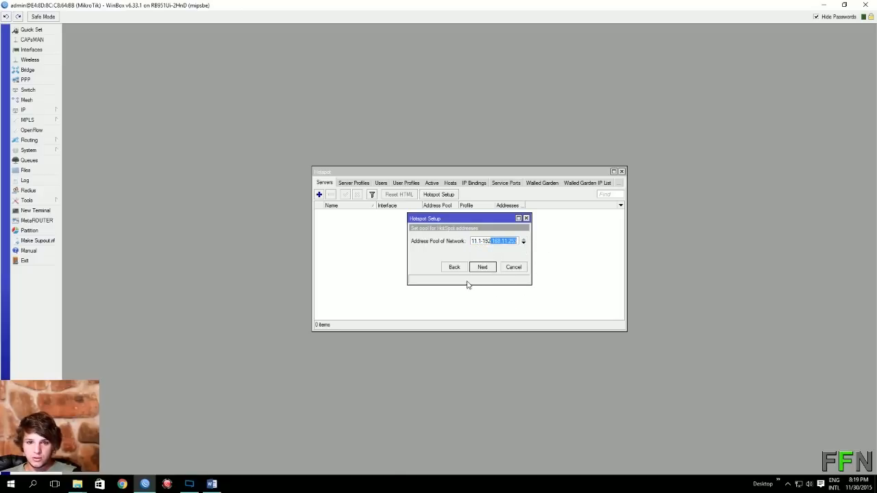
{"action": "left_click", "coordinate": [483, 267]}
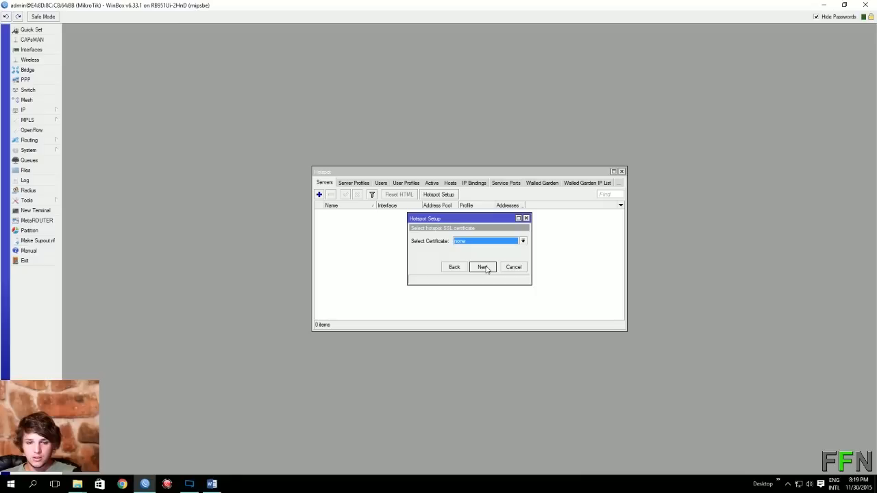
{"action": "left_click", "coordinate": [485, 269]}
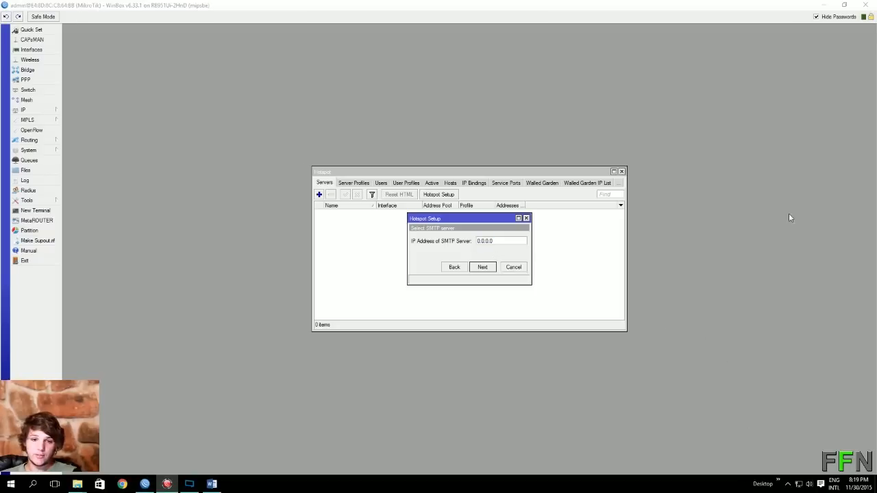
Paste 192.168.50.180 as the SMTP server and enter DNS server 41.223.24.10.
{"action": "left_click", "coordinate": [478, 240]}
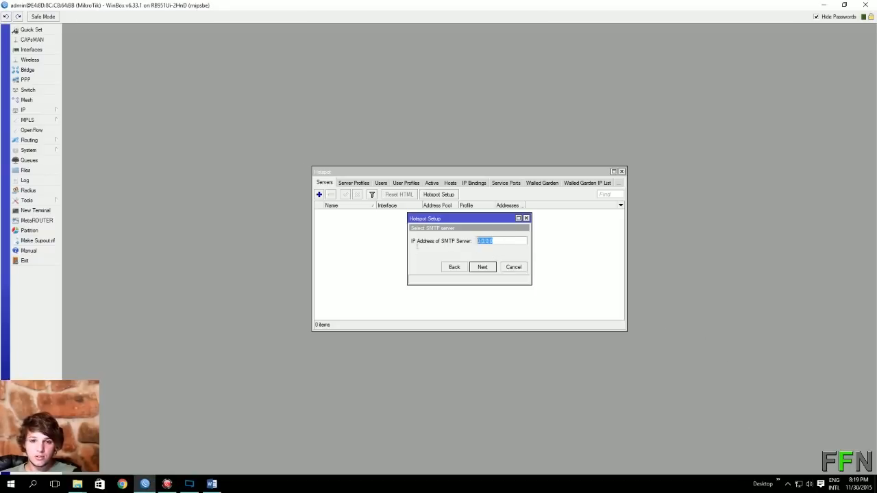
{"action": "right_click", "coordinate": [491, 244]}
{"action": "left_click", "coordinate": [512, 269]}
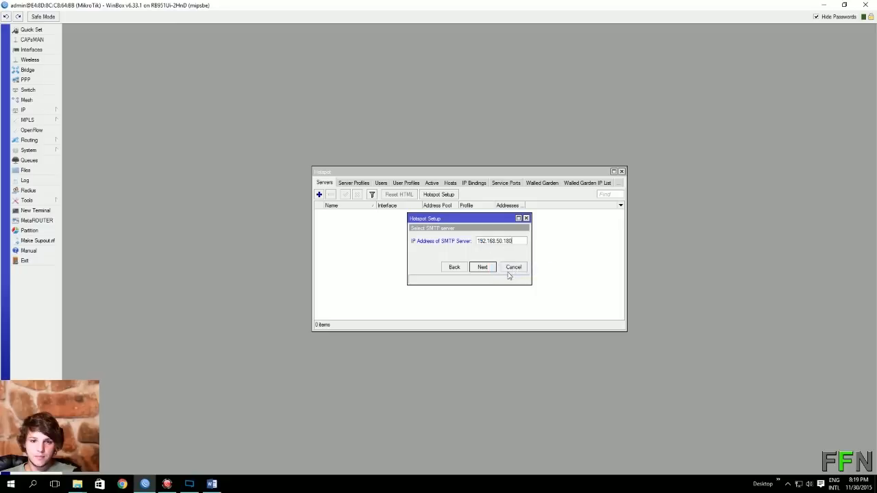
{"action": "left_click", "coordinate": [486, 267]}
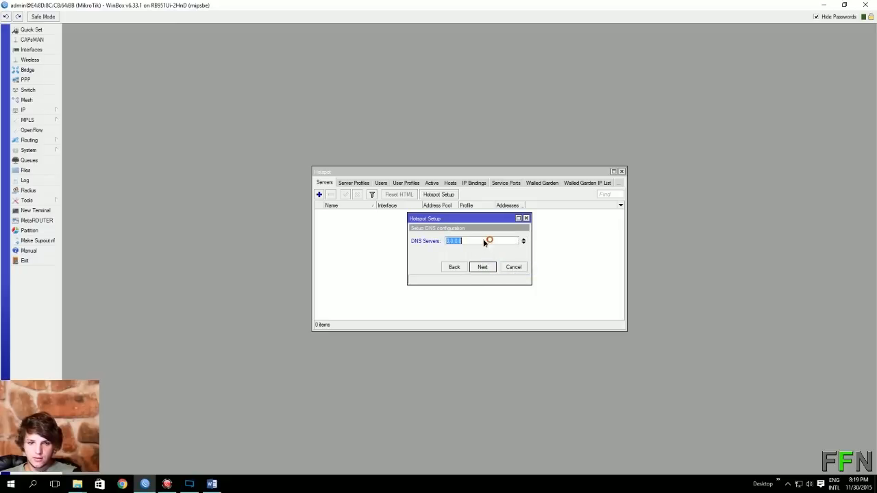
{"action": "type", "text": "192"}
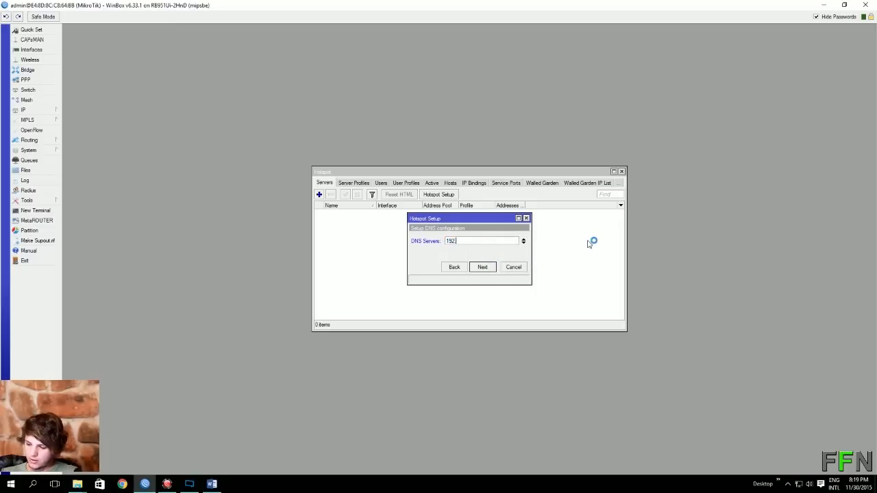
{"action": "key", "text": "BackSpace"}
{"action": "key", "text": "BackSpace"}
{"action": "key", "text": "BackSpace"}
{"action": "type", "text": "41.223.24.10"}
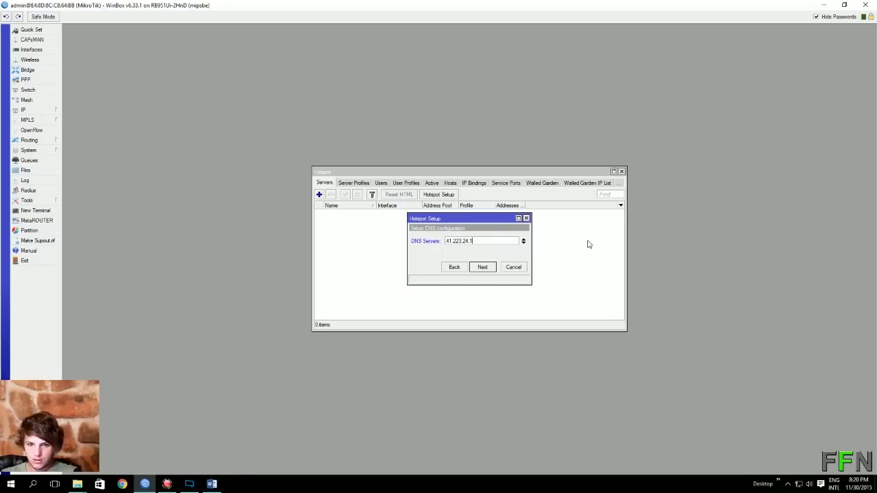
{"action": "left_click", "coordinate": [492, 268]}
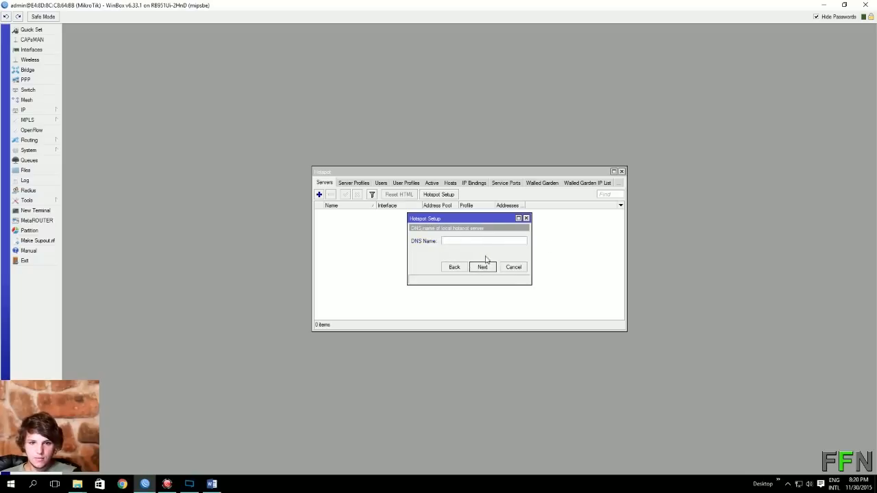
Leave the DNS name blank, keep local user admin with its password, and finish the wizard.
{"action": "left_click", "coordinate": [482, 268]}
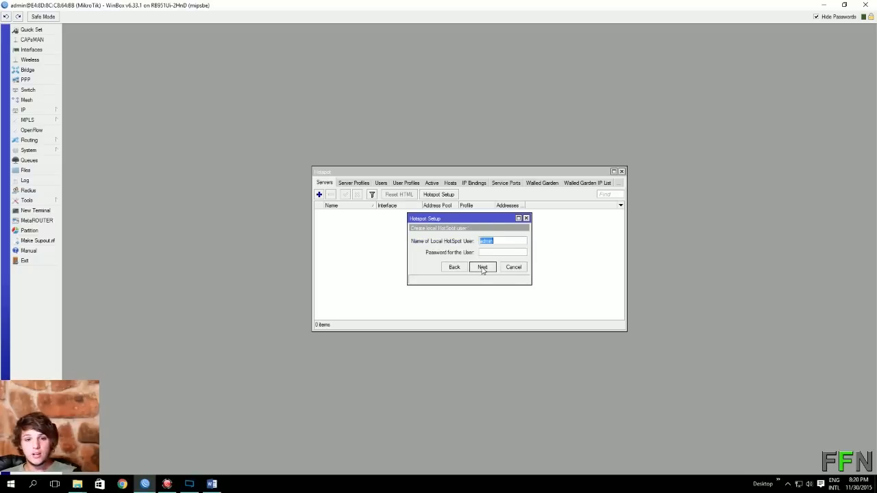
{"action": "left_click", "coordinate": [487, 240]}
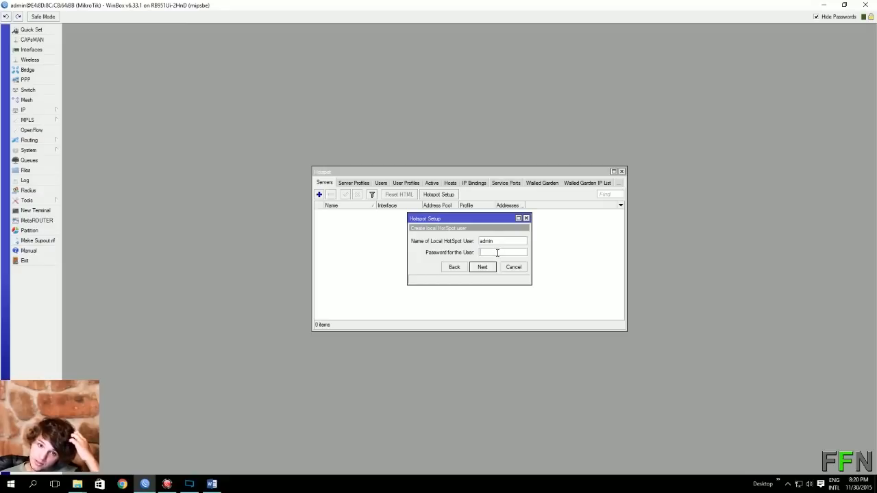
{"action": "left_click", "coordinate": [498, 253]}
{"action": "type", "text": "admin"}
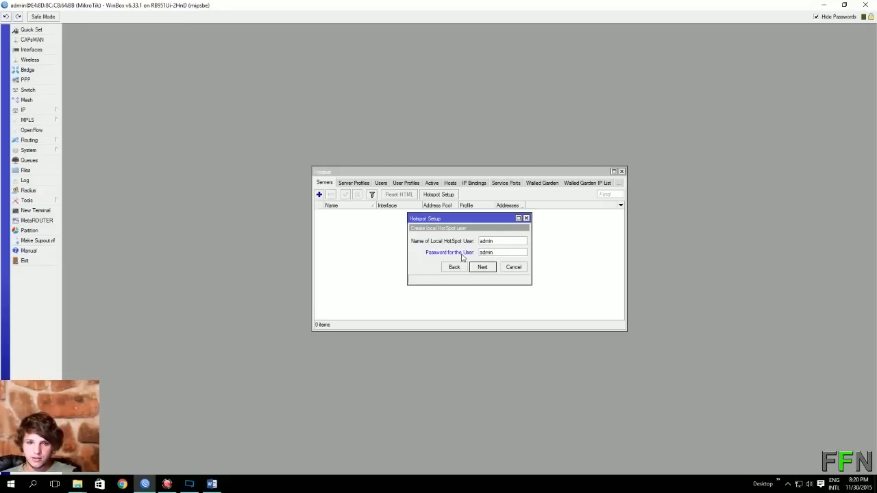
{"action": "left_click", "coordinate": [482, 269]}
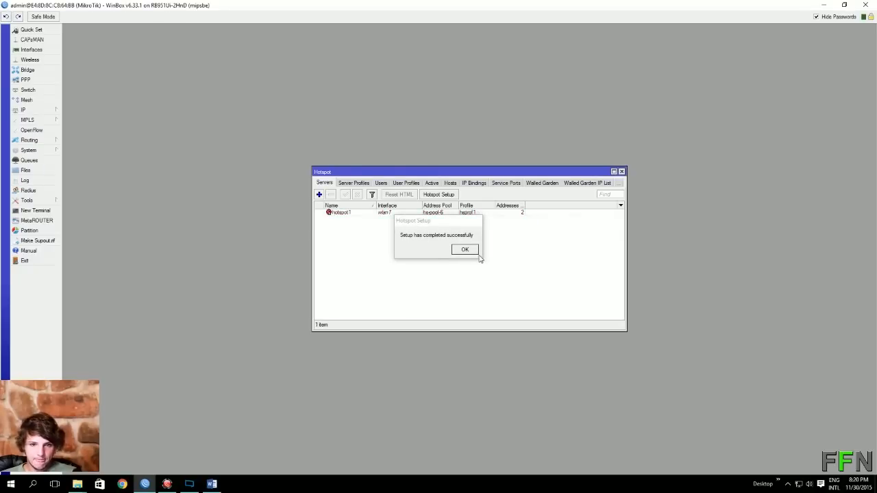
{"action": "left_click", "coordinate": [464, 250]}
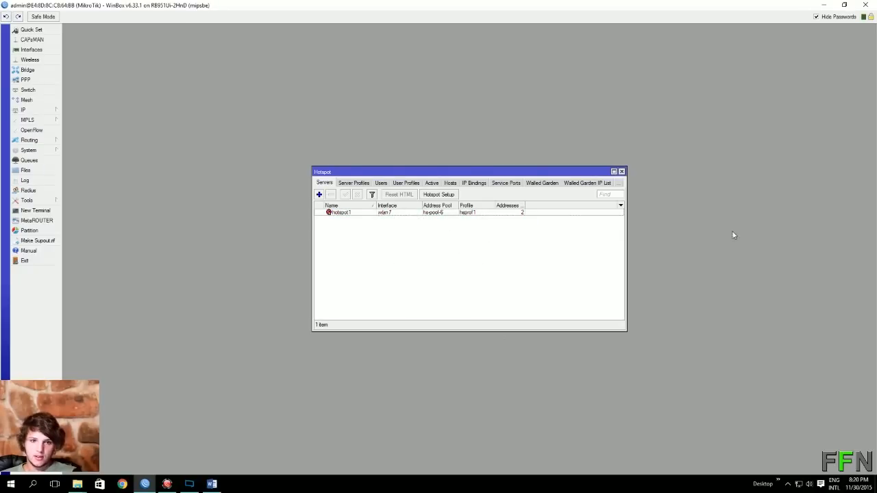
Close the Hotspot window, then reopen IP > HotSpot and show the hotspot1 server profiles.
{"action": "left_click", "coordinate": [622, 172]}
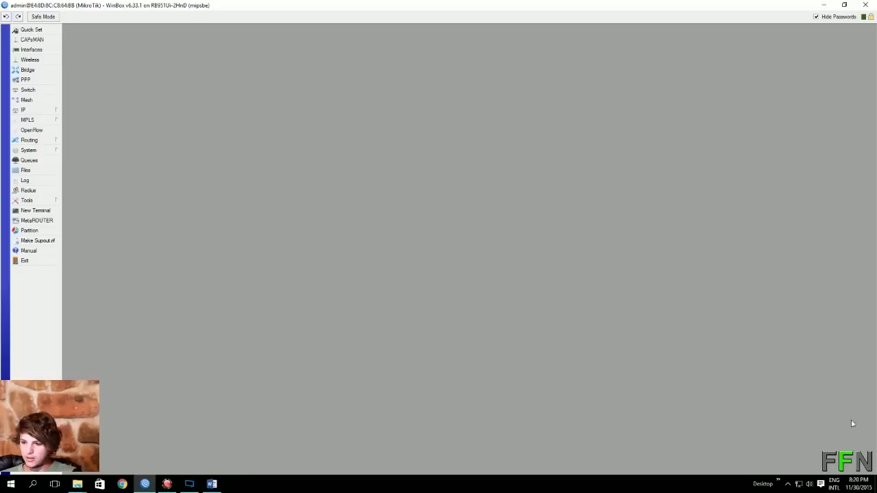
{"action": "key", "text": "alt+Tab"}
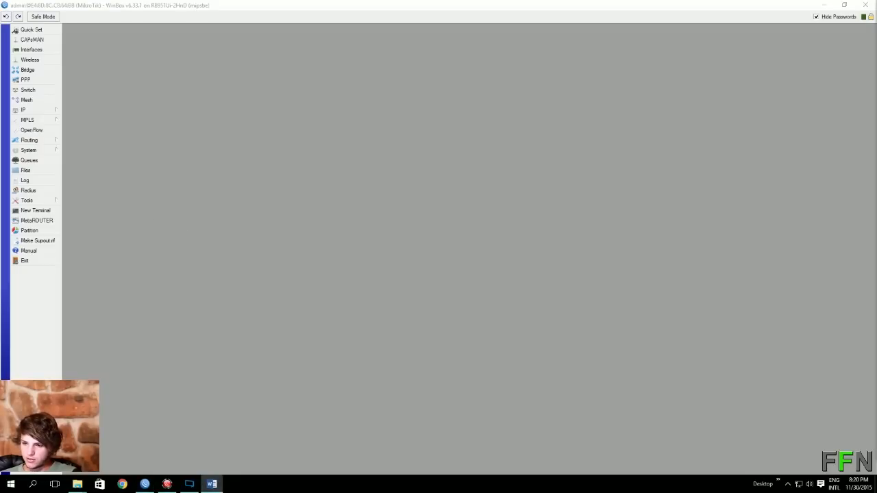
{"action": "left_click", "coordinate": [51, 111]}
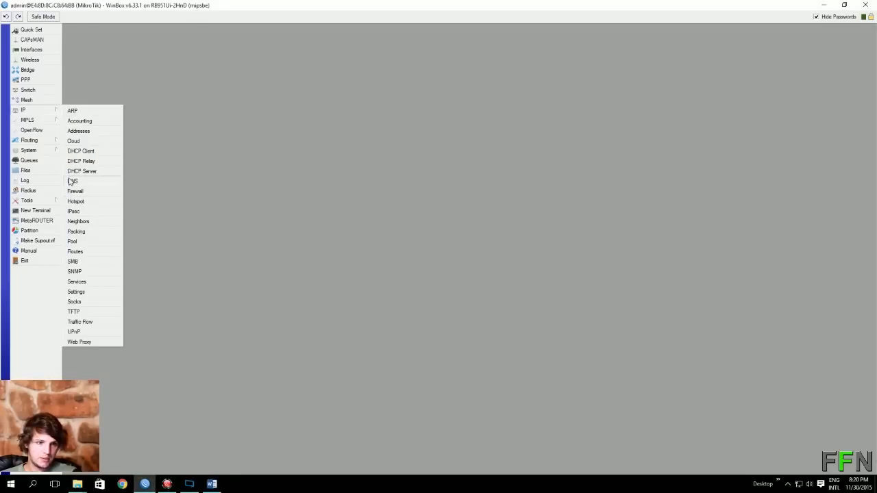
{"action": "left_click", "coordinate": [77, 202]}
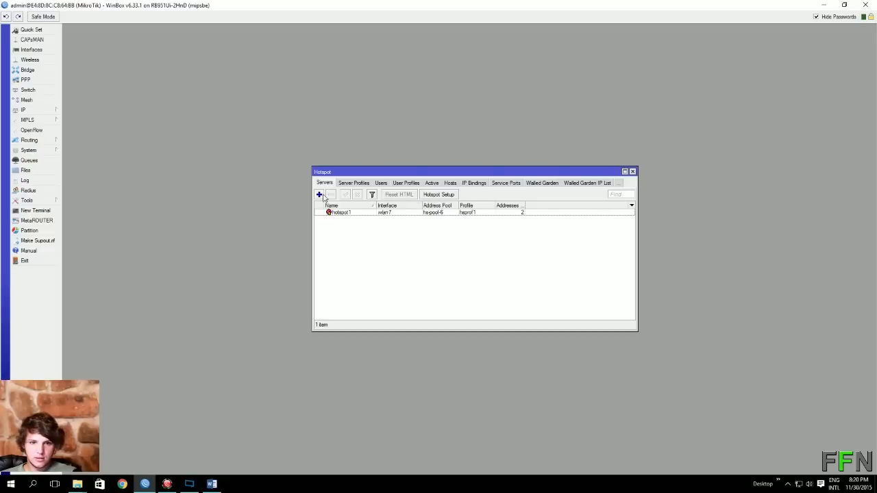
{"action": "left_click", "coordinate": [342, 212]}
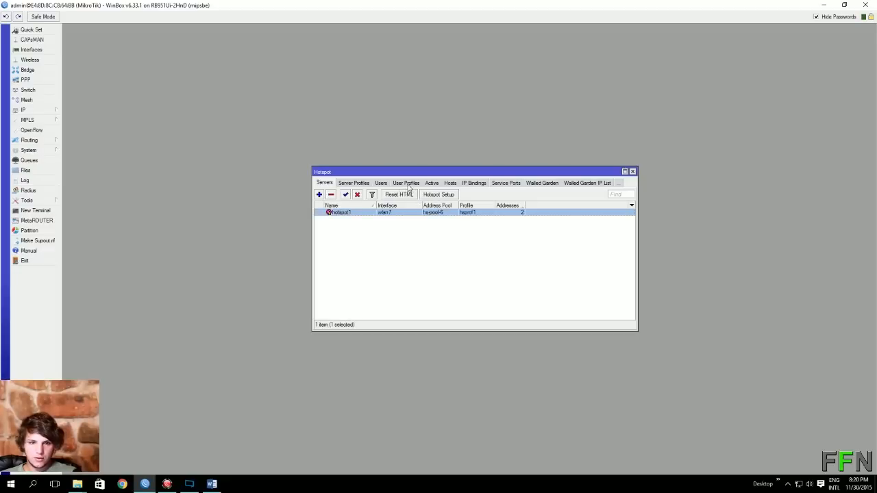
{"action": "left_click", "coordinate": [354, 183]}
Enable Use RADIUS on profile hsprof1, save it, and close the HotSpot settings.
{"action": "double_click", "coordinate": [346, 219]}
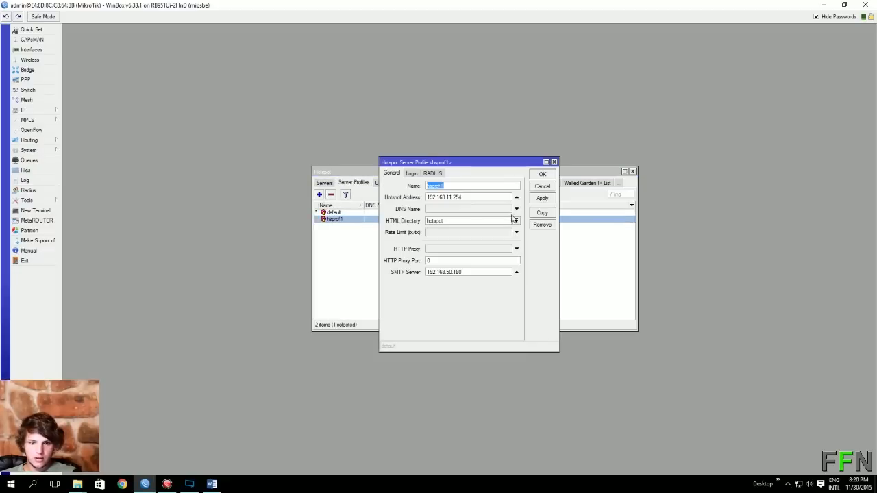
{"action": "left_click", "coordinate": [432, 174]}
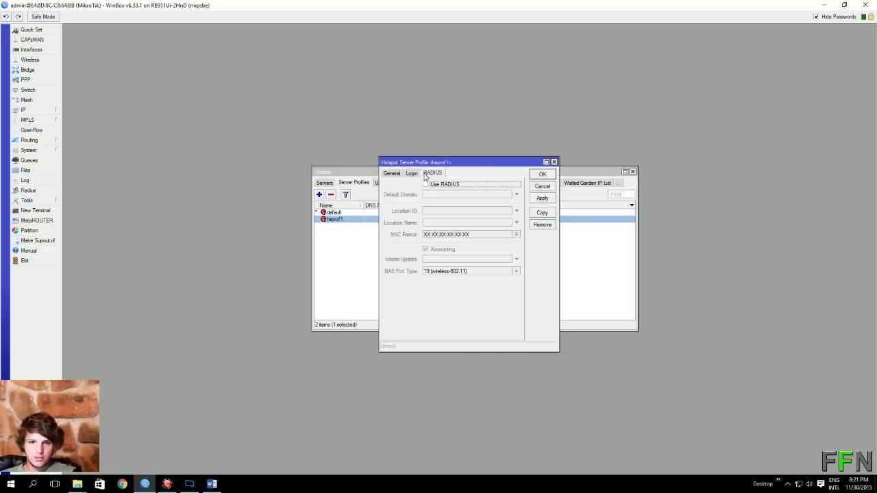
{"action": "left_click", "coordinate": [427, 185]}
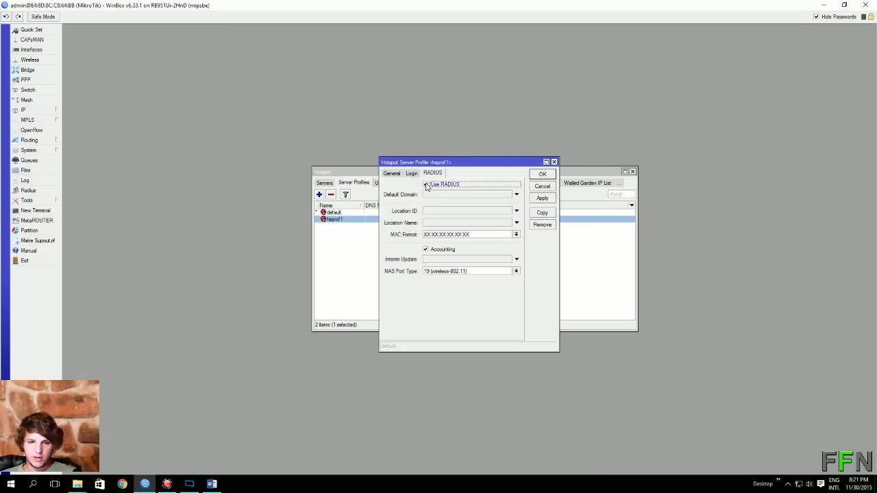
{"action": "left_click", "coordinate": [542, 198]}
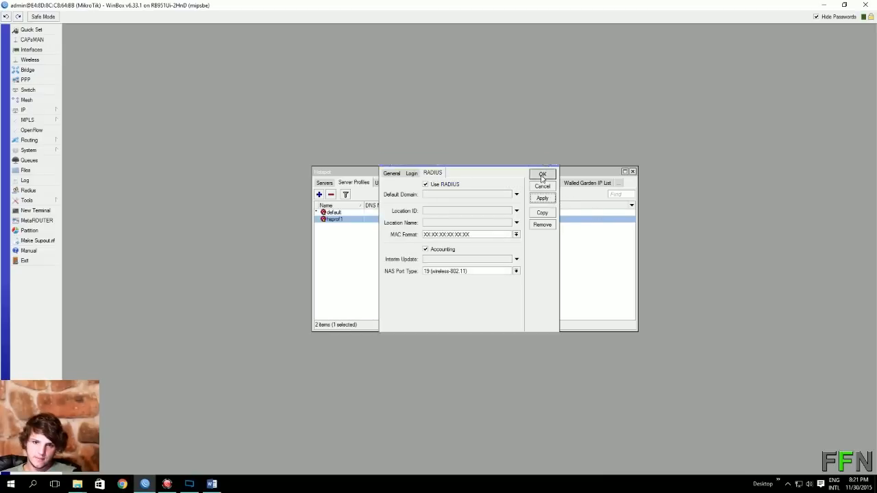
{"action": "left_click", "coordinate": [542, 176]}
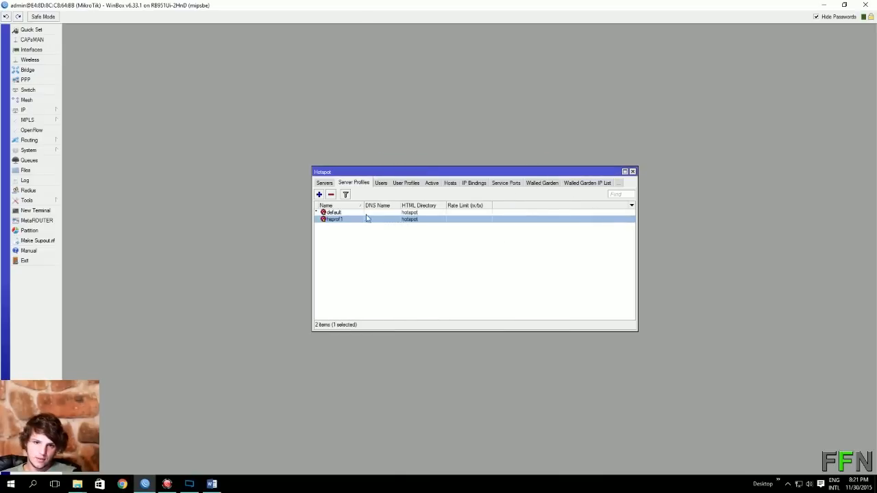
{"action": "left_click", "coordinate": [632, 171]}
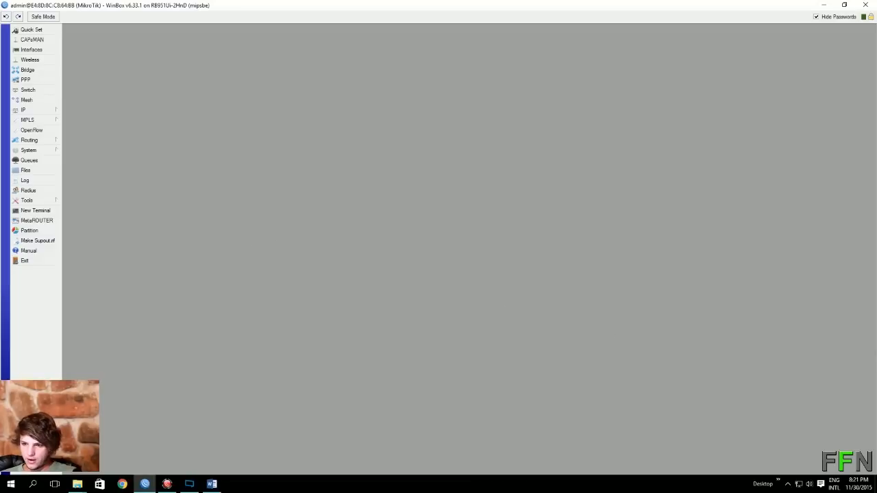
{"action": "key", "text": "alt+Tab"}
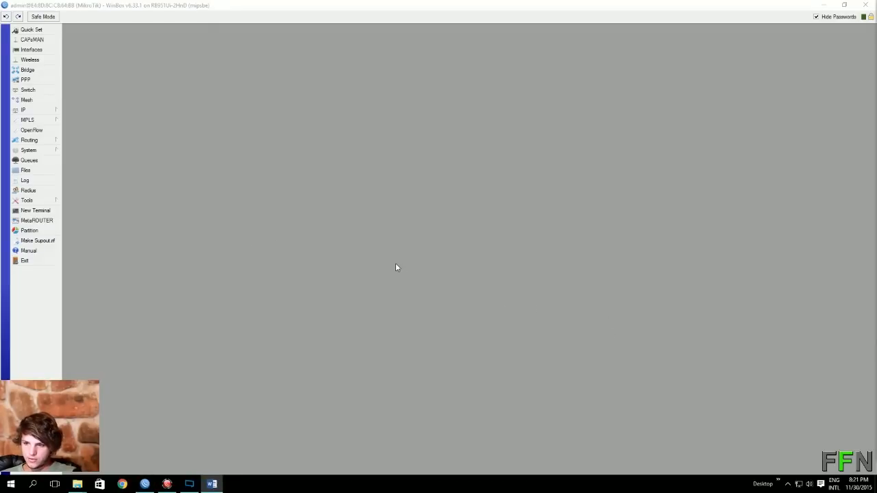
Add IP address 192.168.12.1 on ether2, then glance at the Interfaces list.
{"action": "left_click", "coordinate": [43, 111]}
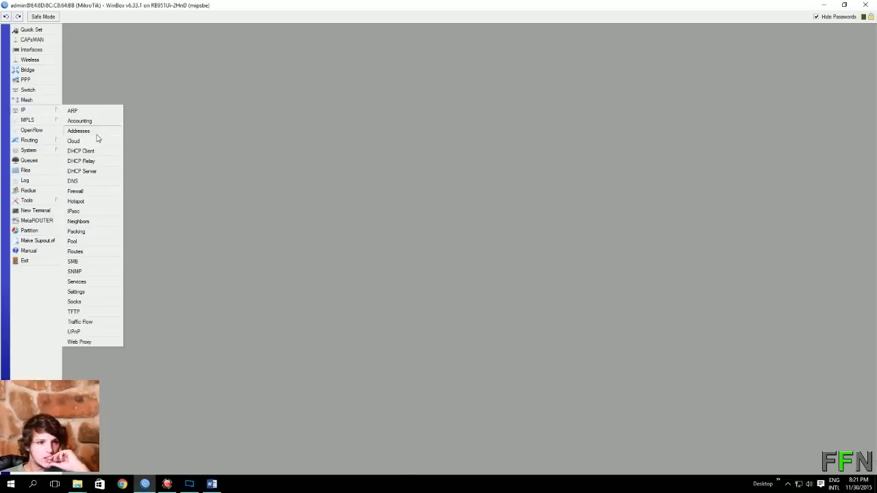
{"action": "left_click", "coordinate": [96, 129]}
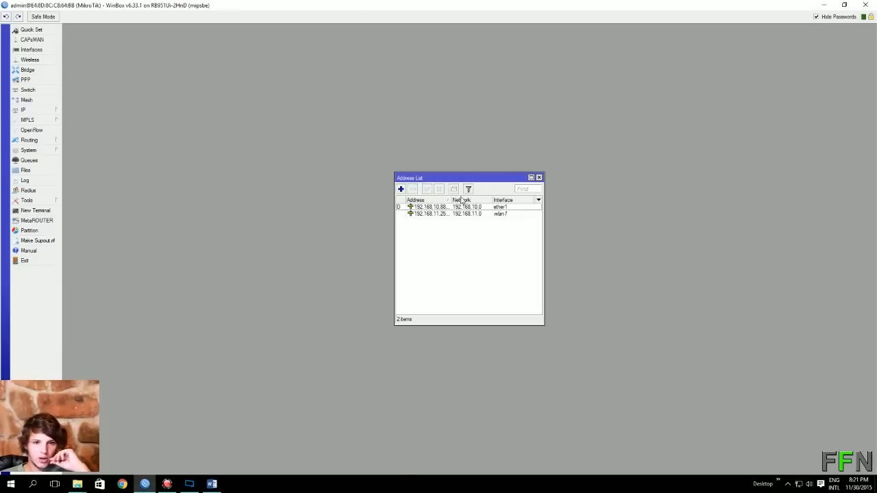
{"action": "left_click", "coordinate": [401, 189]}
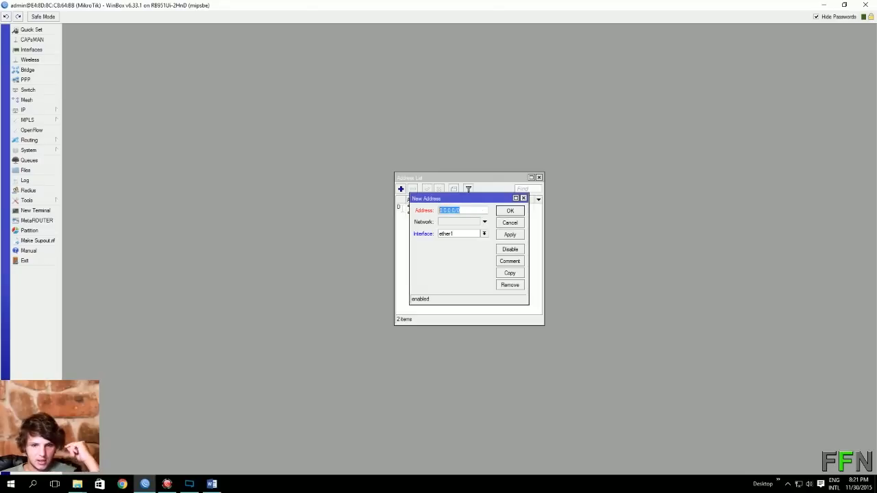
{"action": "type", "text": "192.1"}
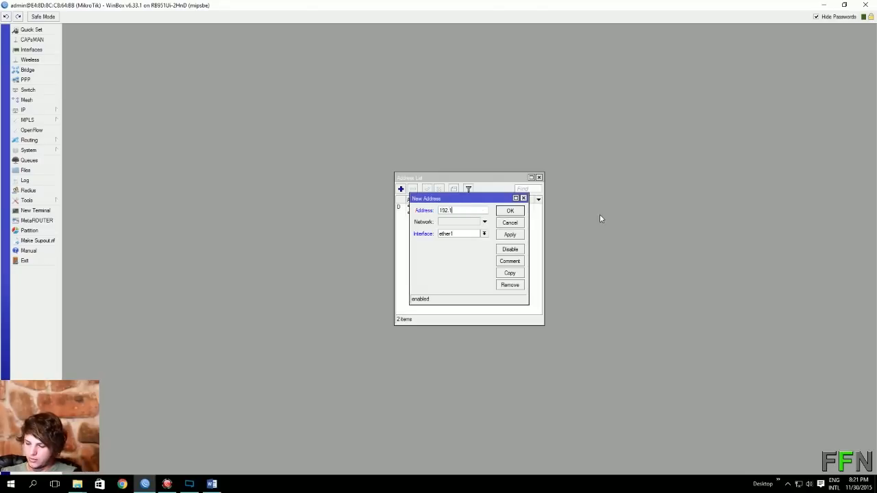
{"action": "type", "text": "68."}
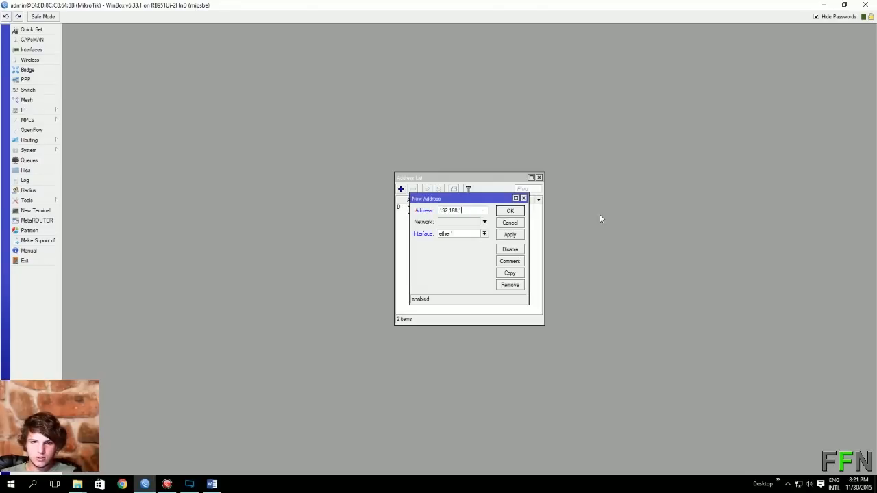
{"action": "type", "text": "12.1"}
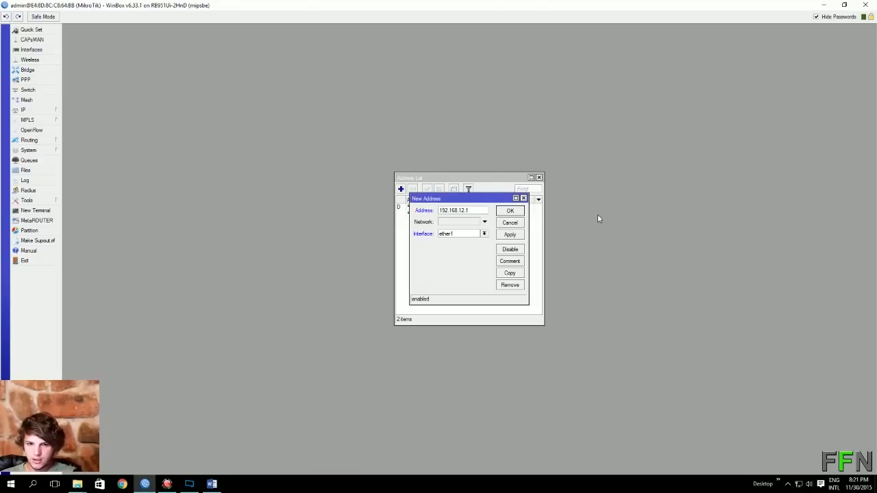
{"action": "left_click", "coordinate": [484, 233]}
{"action": "left_click", "coordinate": [453, 251]}
{"action": "left_click", "coordinate": [520, 235]}
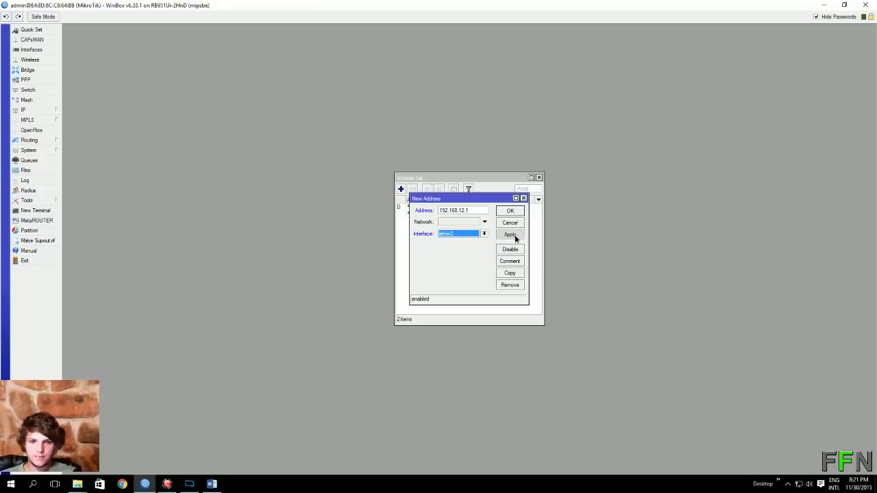
{"action": "left_click", "coordinate": [512, 211]}
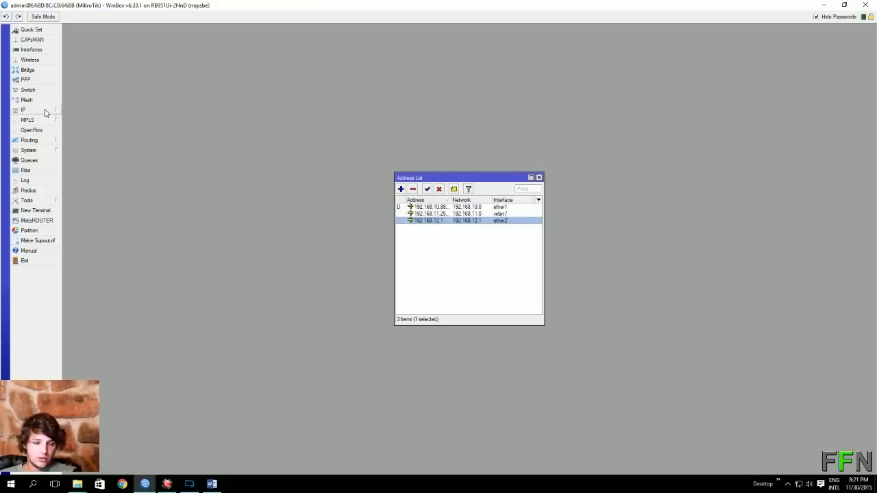
{"action": "left_click", "coordinate": [31, 49]}
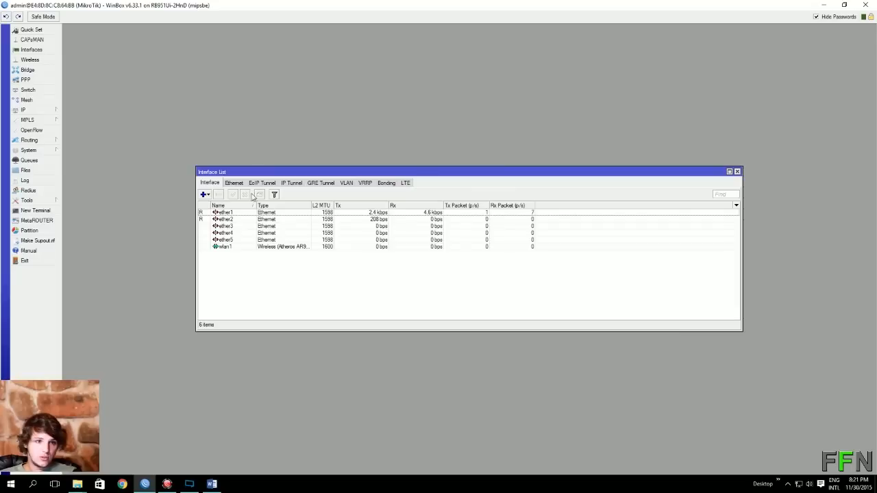
{"action": "left_click", "coordinate": [205, 195]}
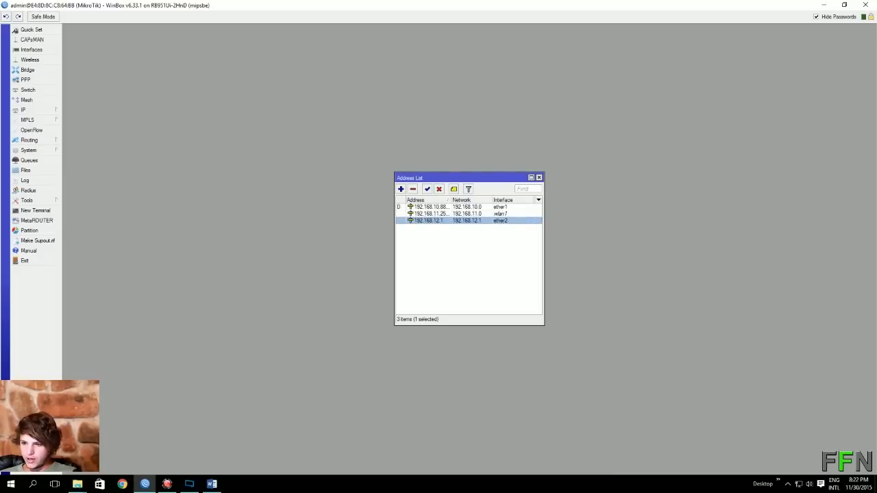
Add a RADIUS server for the hotspot service at 192.168.12.1 with its shared secret.
{"action": "left_click", "coordinate": [37, 191]}
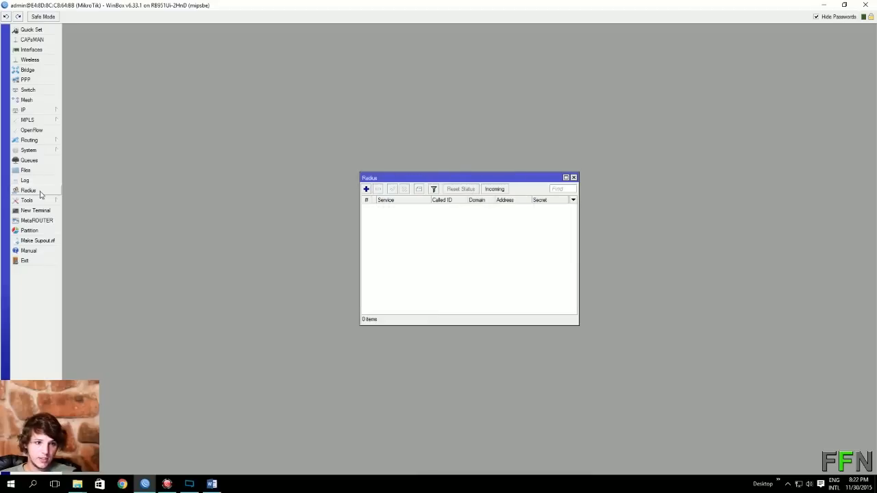
{"action": "left_click", "coordinate": [366, 189]}
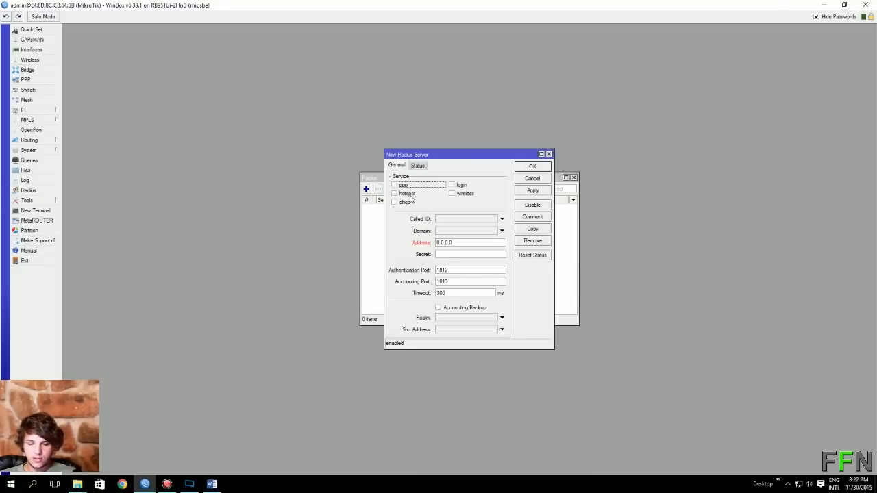
{"action": "left_click", "coordinate": [408, 194]}
{"action": "left_click", "coordinate": [444, 243]}
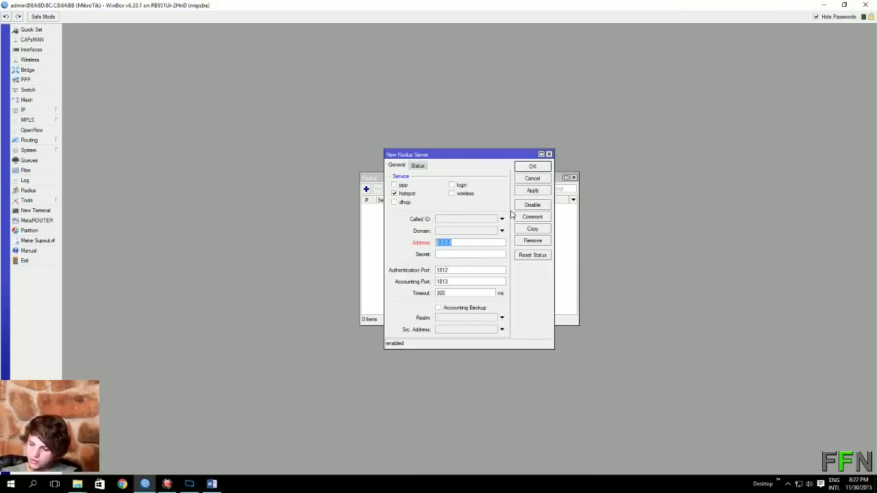
{"action": "type", "text": "192.168.12.1"}
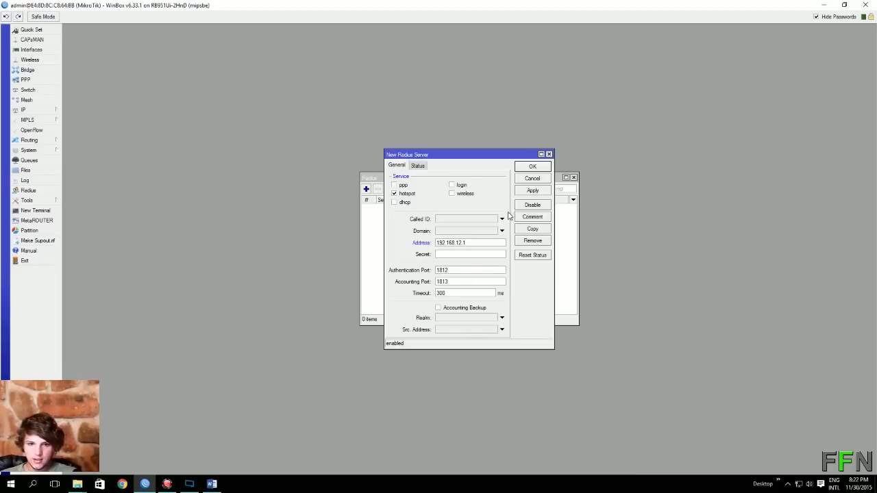
{"action": "left_click", "coordinate": [466, 253]}
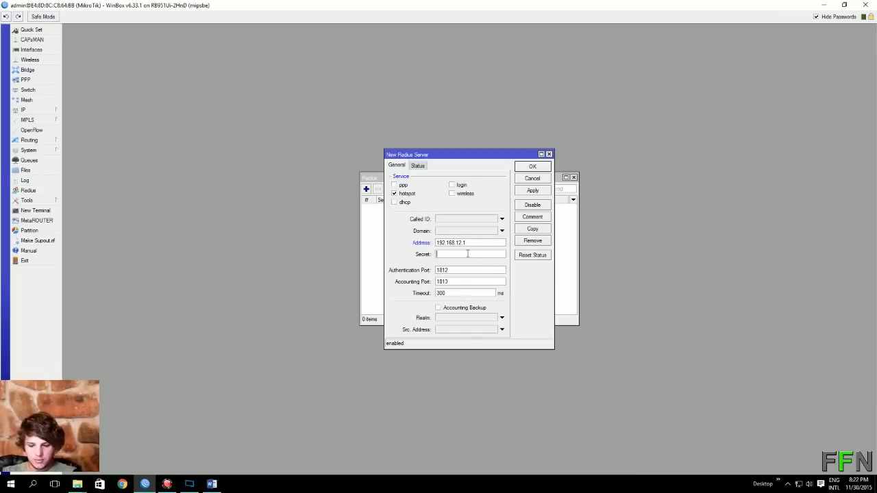
{"action": "type", "text": "FFN"}
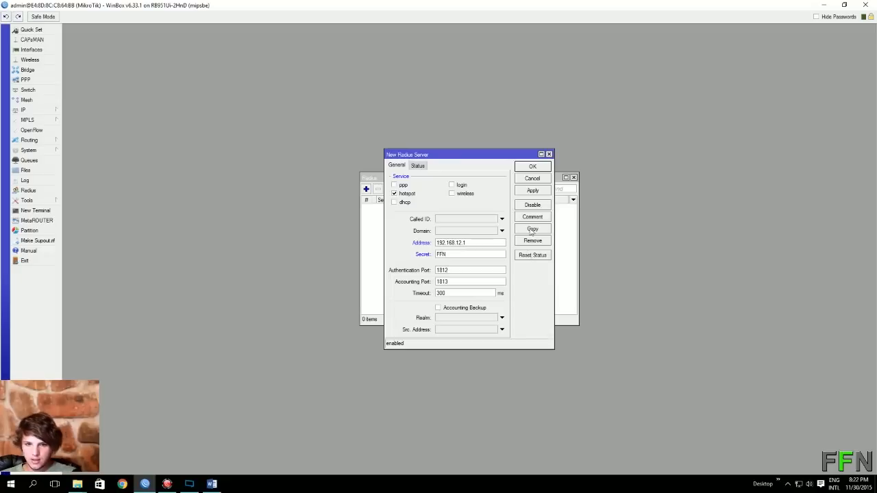
{"action": "left_click", "coordinate": [536, 192]}
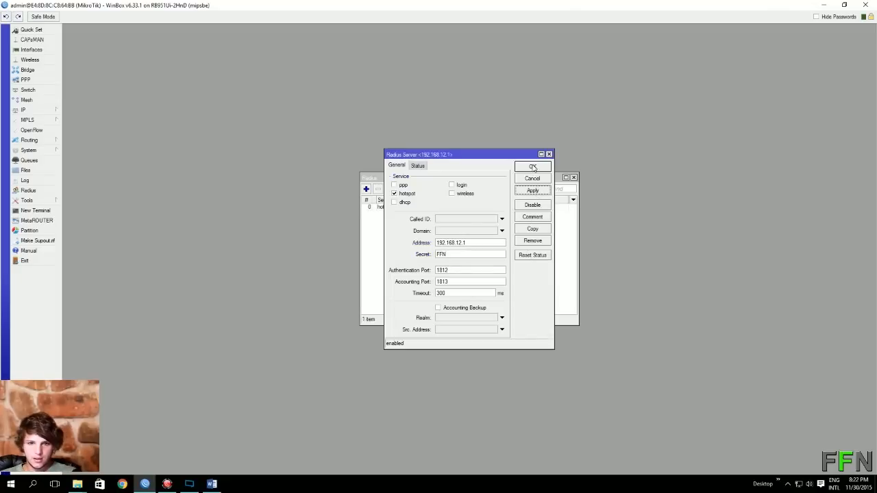
{"action": "left_click", "coordinate": [534, 168]}
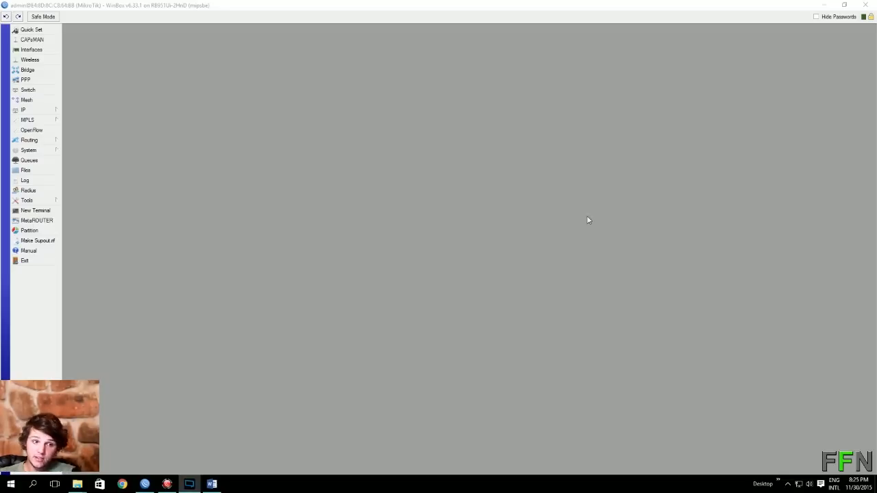
Paste and run the 'tool user-manager customer add' command in a New Terminal, then close it.
{"action": "left_click", "coordinate": [49, 211]}
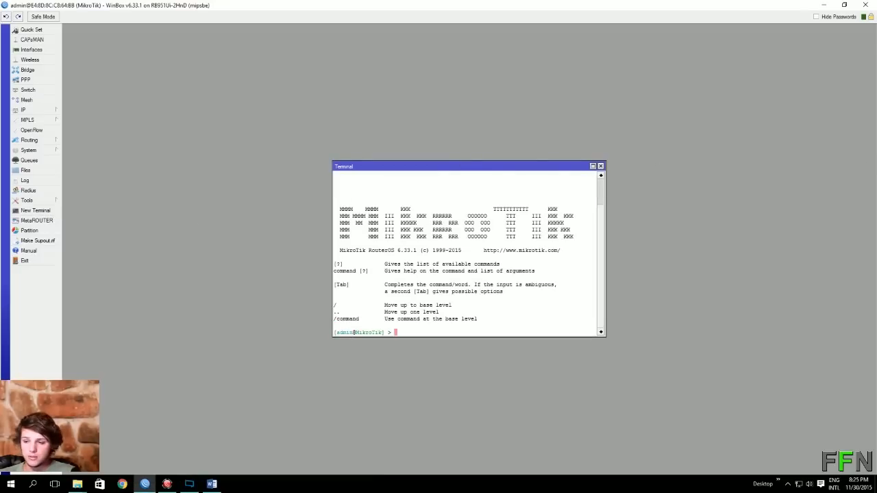
{"action": "key", "text": "alt+Tab"}
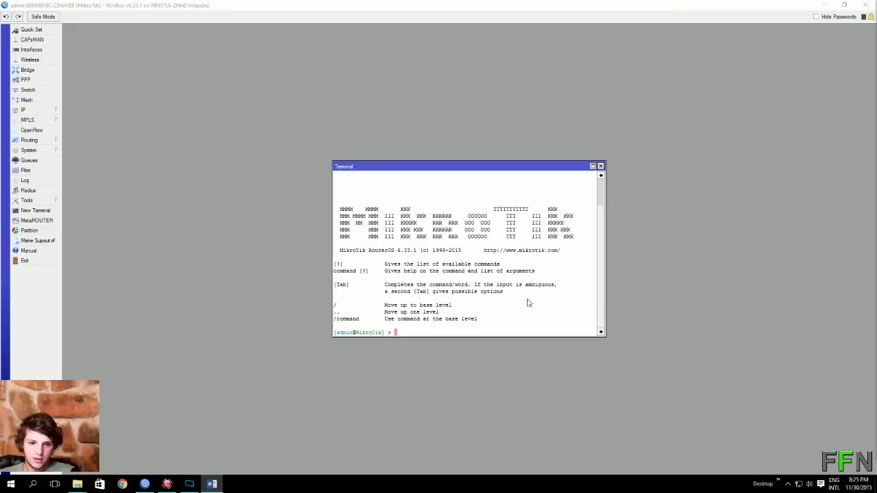
{"action": "left_click", "coordinate": [460, 330]}
{"action": "right_click", "coordinate": [453, 333]}
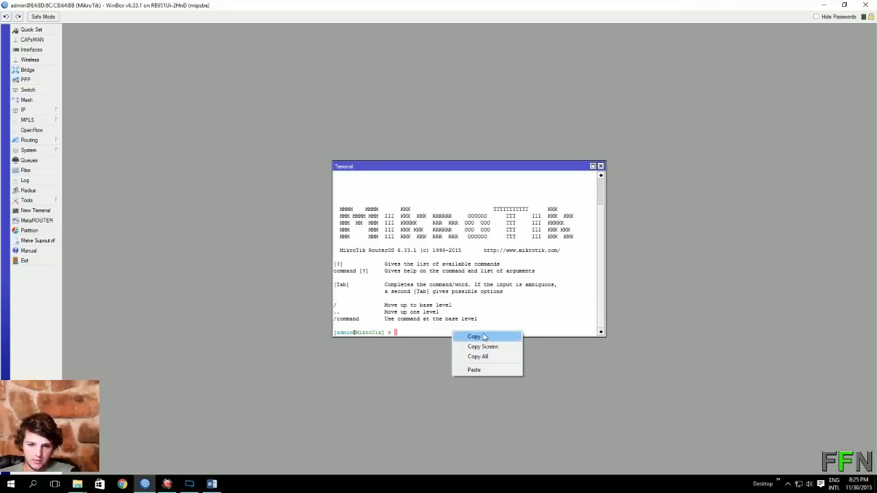
{"action": "left_click", "coordinate": [485, 337]}
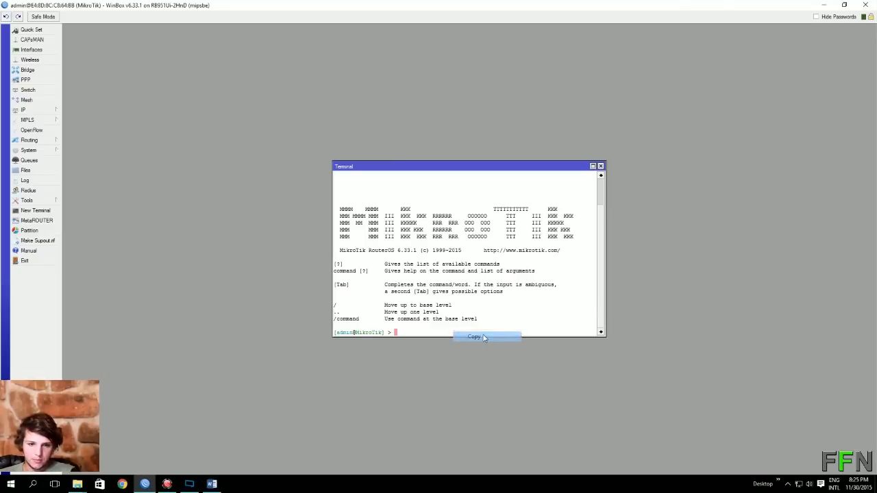
{"action": "right_click", "coordinate": [433, 333]}
{"action": "left_click", "coordinate": [453, 372]}
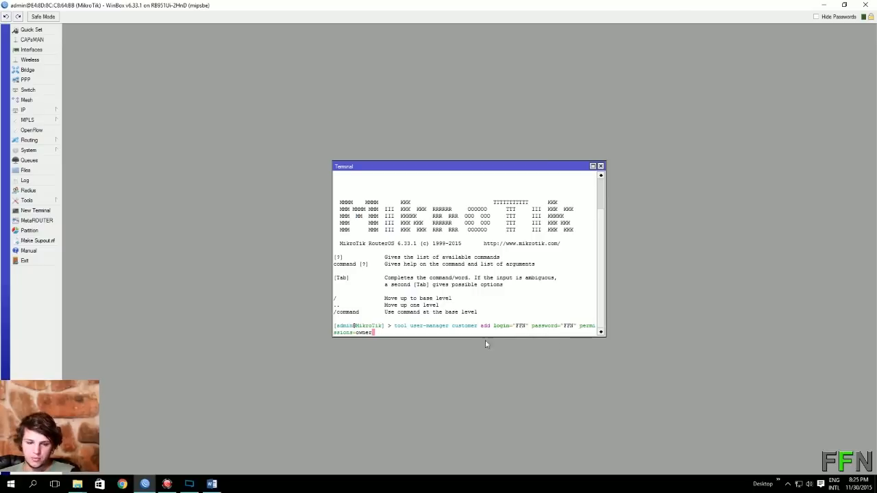
{"action": "key", "text": "Return"}
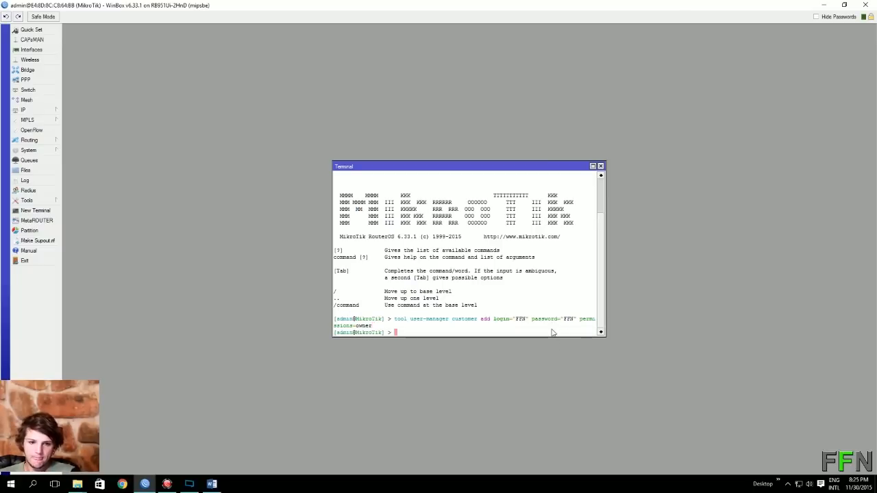
{"action": "left_click", "coordinate": [601, 167]}
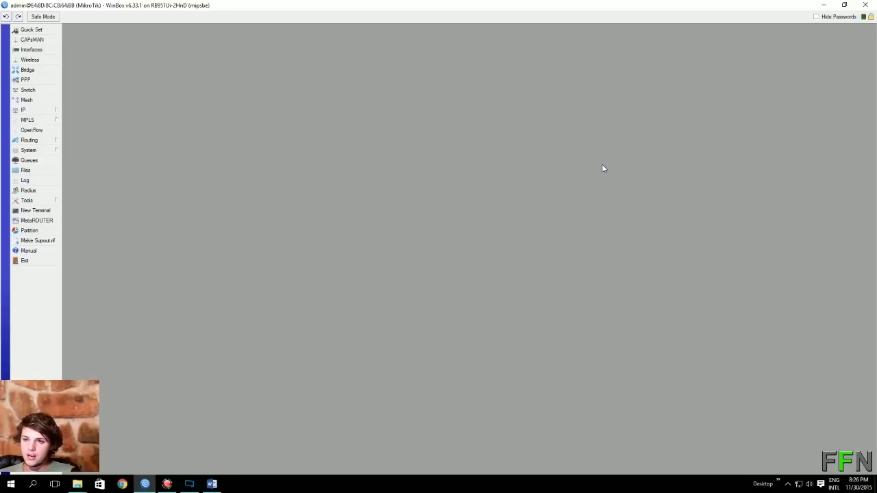
Close WinBox and load 192.168.10.88/userman in Chrome.
{"action": "left_click", "coordinate": [865, 7]}
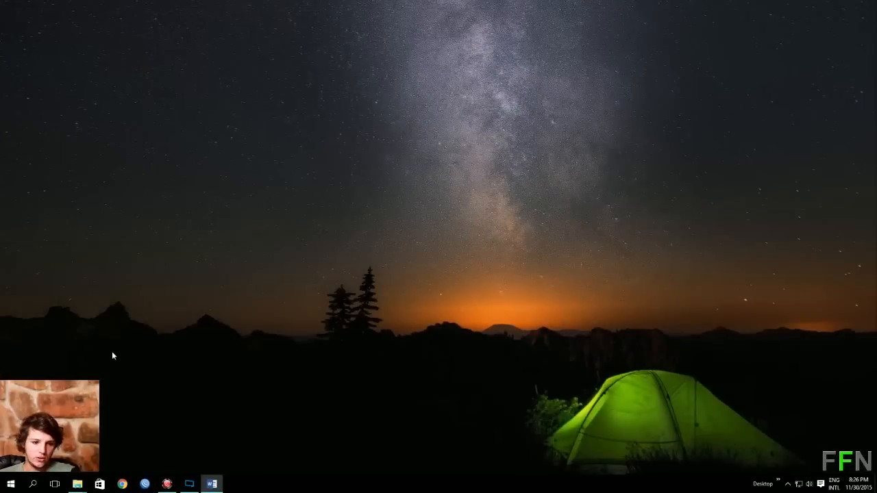
{"action": "left_click", "coordinate": [122, 484]}
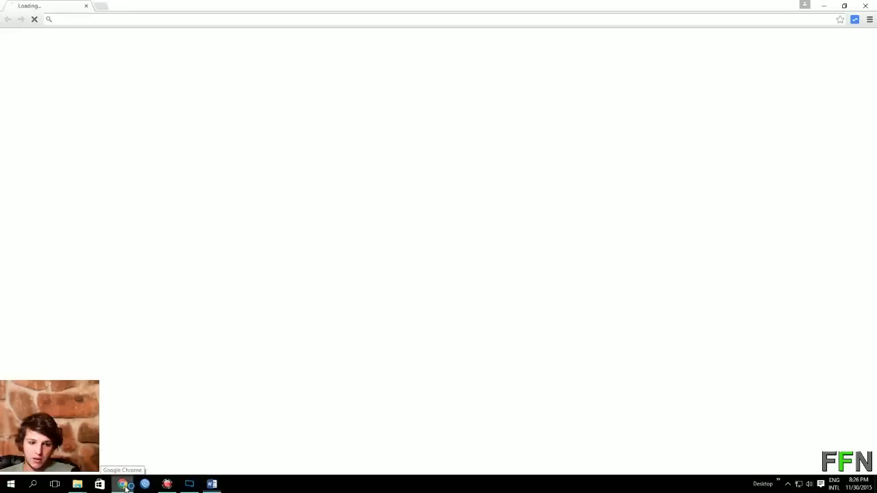
{"action": "left_click", "coordinate": [122, 21]}
{"action": "type", "text": "192."}
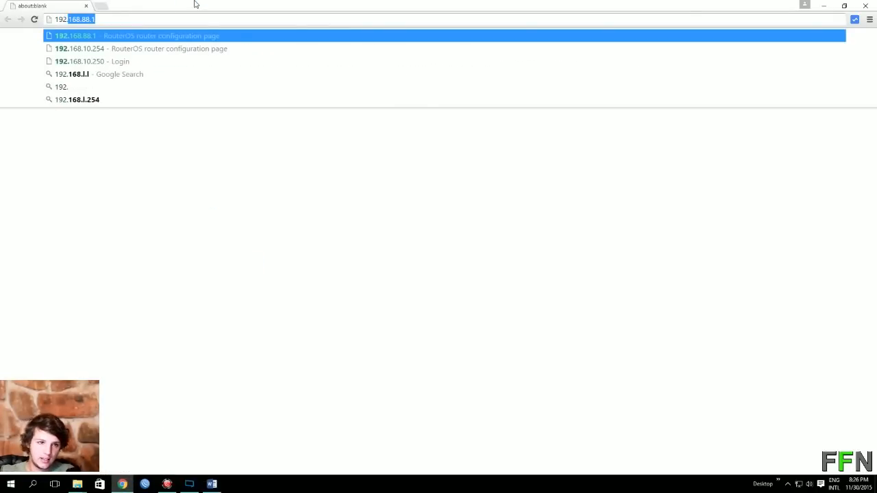
{"action": "type", "text": "1"}
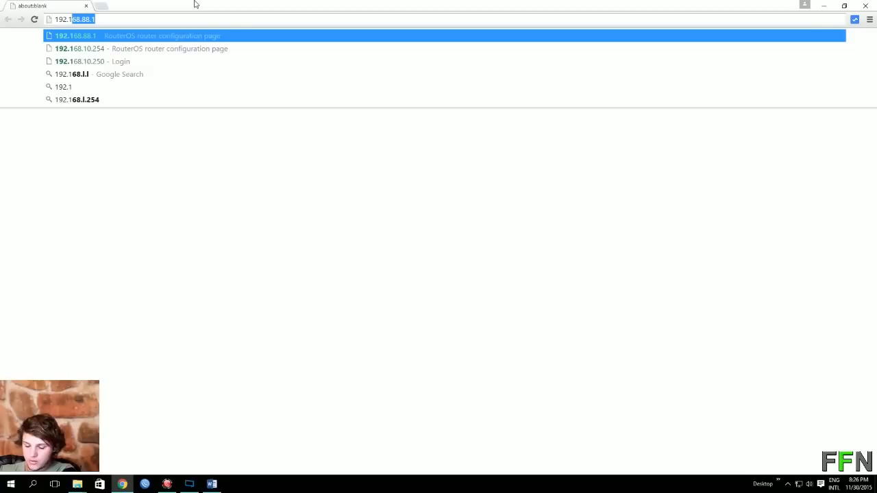
{"action": "type", "text": "68.10."}
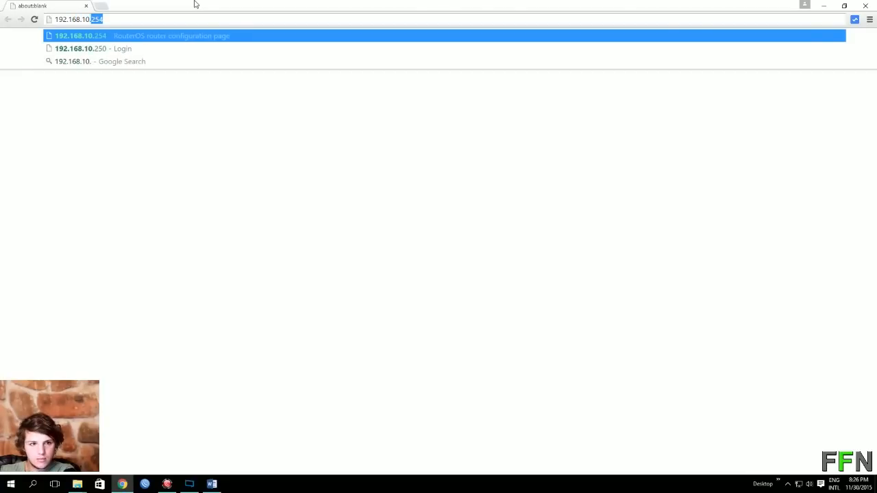
{"action": "type", "text": "88"}
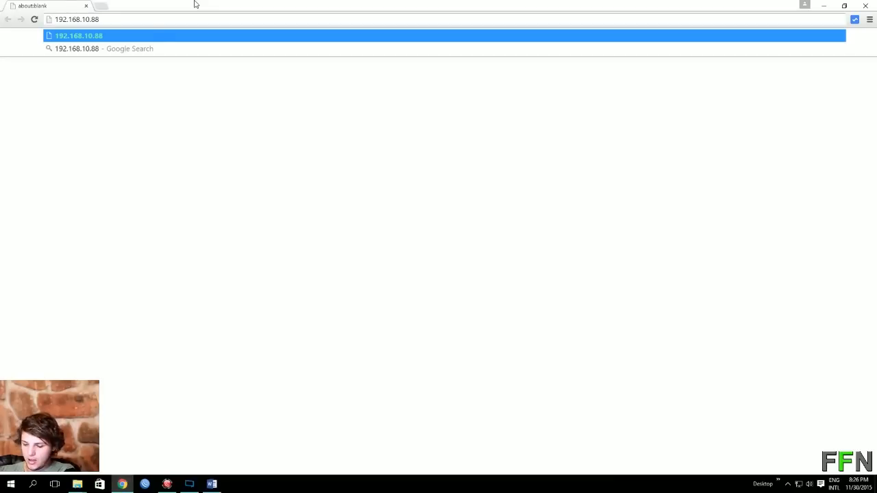
{"action": "type", "text": "/"}
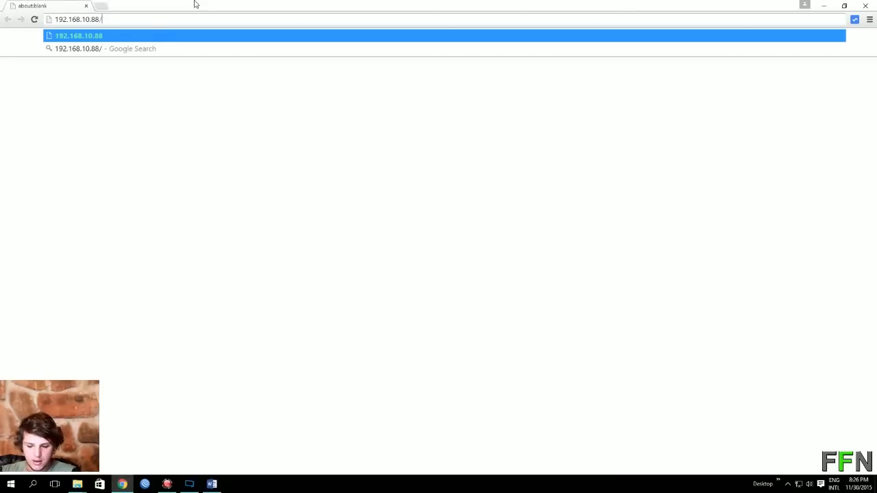
{"action": "type", "text": "user"}
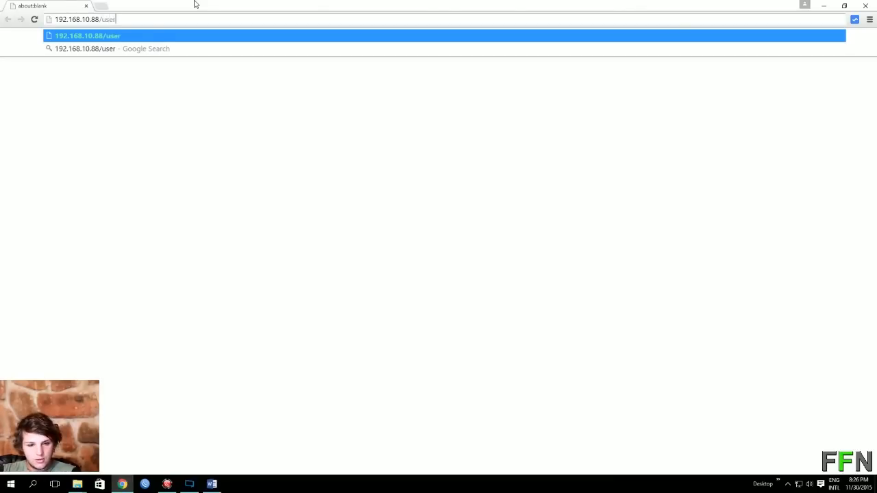
{"action": "type", "text": "man"}
{"action": "key", "text": "Return"}
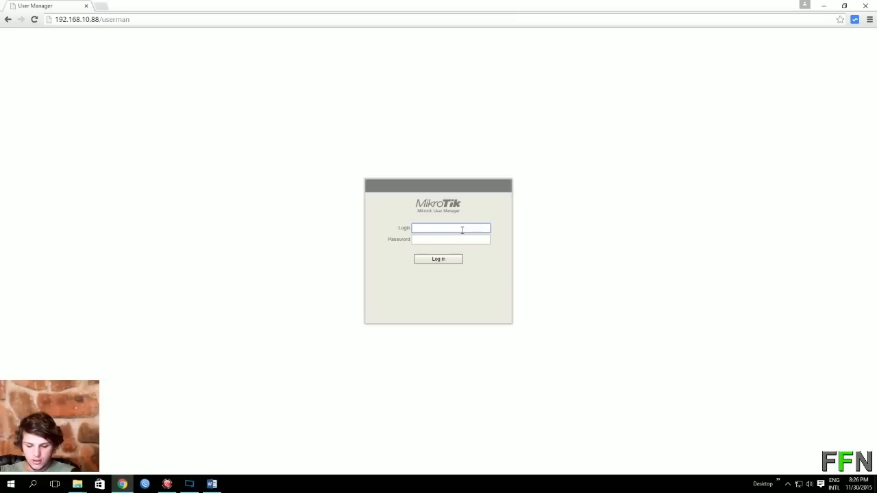
Sign in to User Manager and show the Routers list.
{"action": "type", "text": "N"}
{"action": "key", "text": "Tab"}
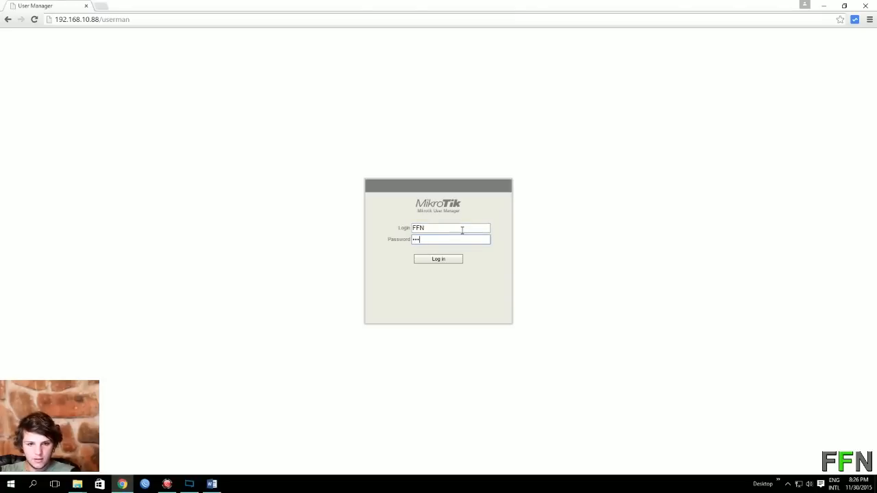
{"action": "key", "text": "Return"}
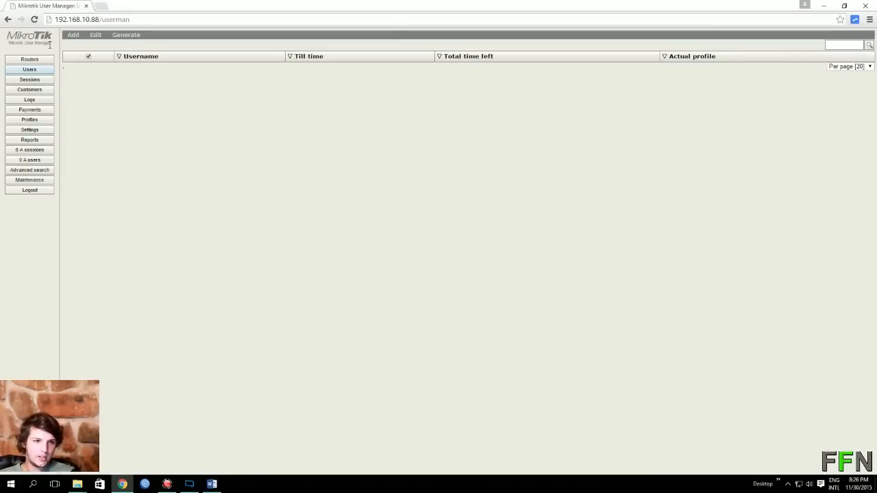
{"action": "left_click", "coordinate": [38, 63]}
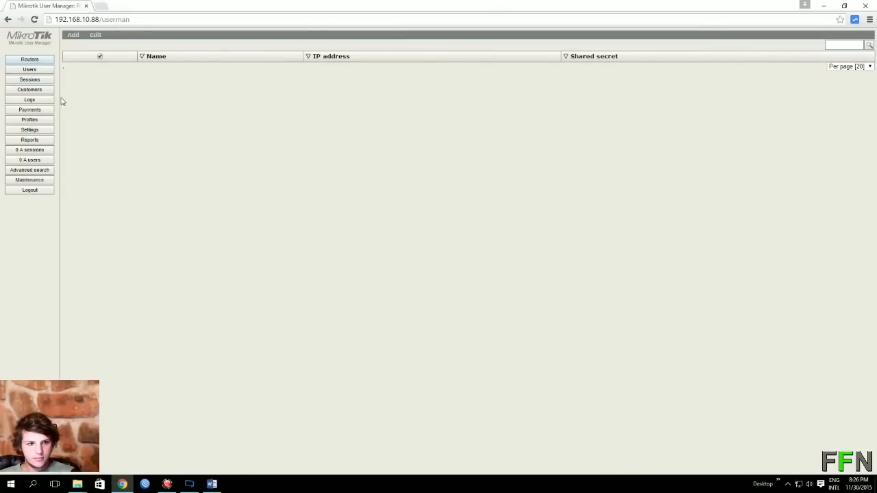
Add router FFN at IP 192.168.12.1 with its shared secret.
{"action": "left_click", "coordinate": [71, 35]}
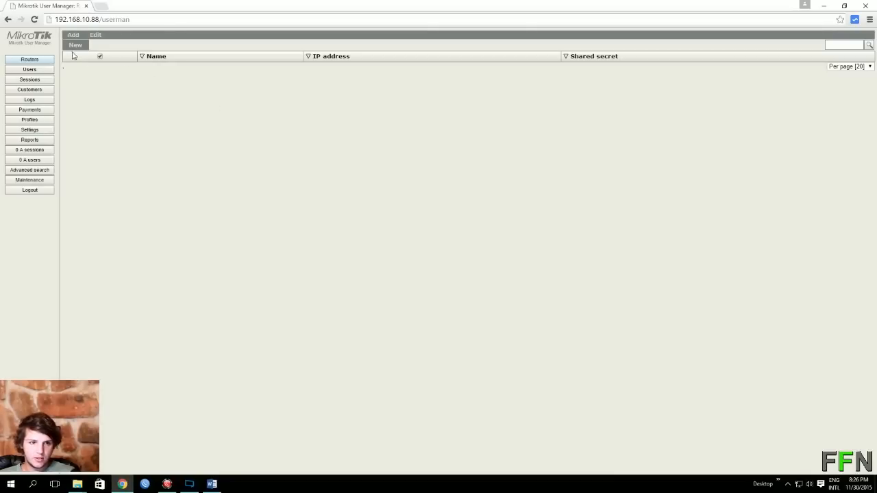
{"action": "left_click", "coordinate": [452, 191]}
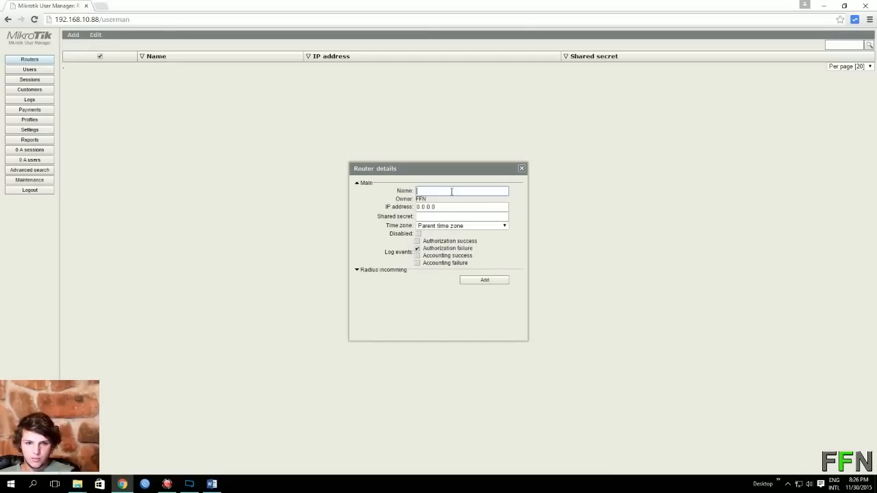
{"action": "type", "text": "FFN"}
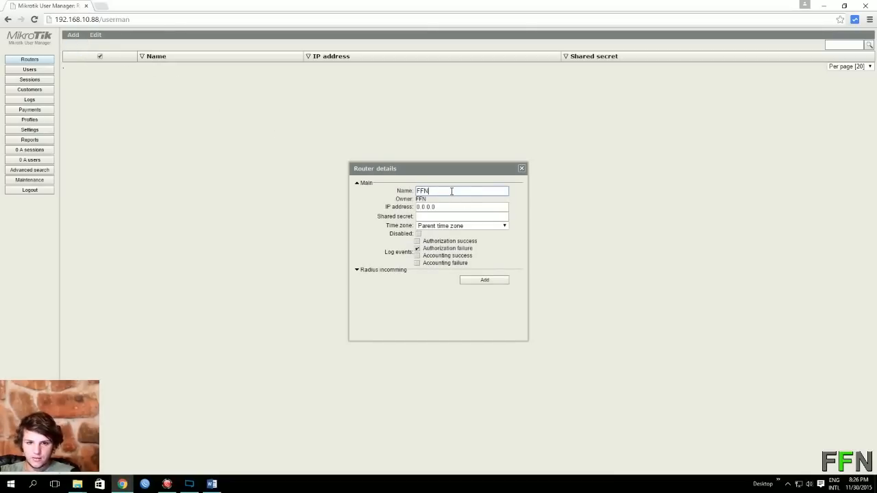
{"action": "left_click", "coordinate": [445, 205]}
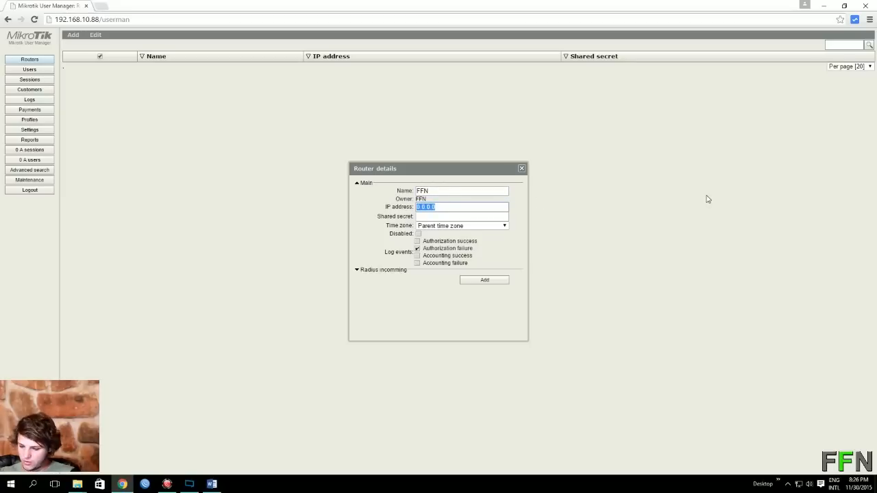
{"action": "type", "text": "192.168"}
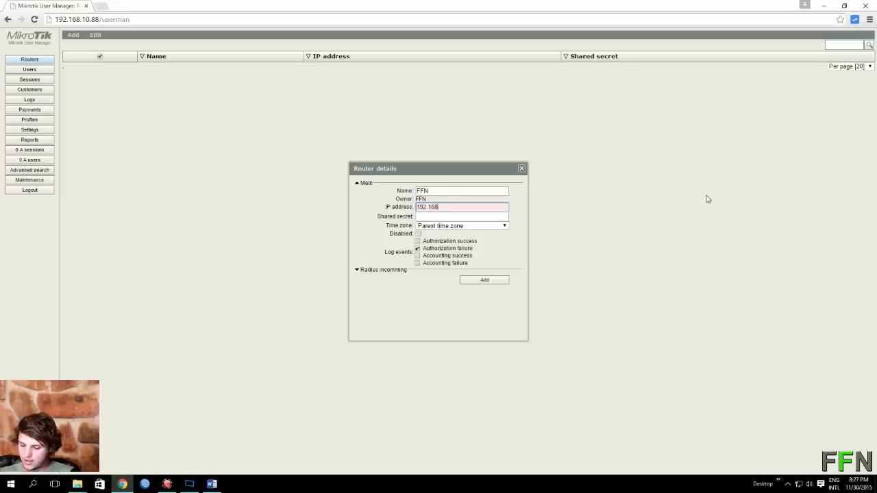
{"action": "type", "text": ".12"}
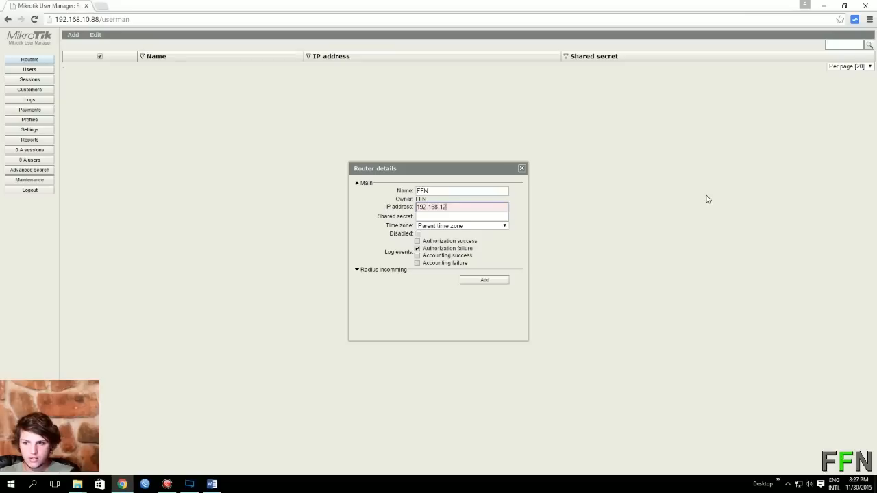
{"action": "type", "text": ".1"}
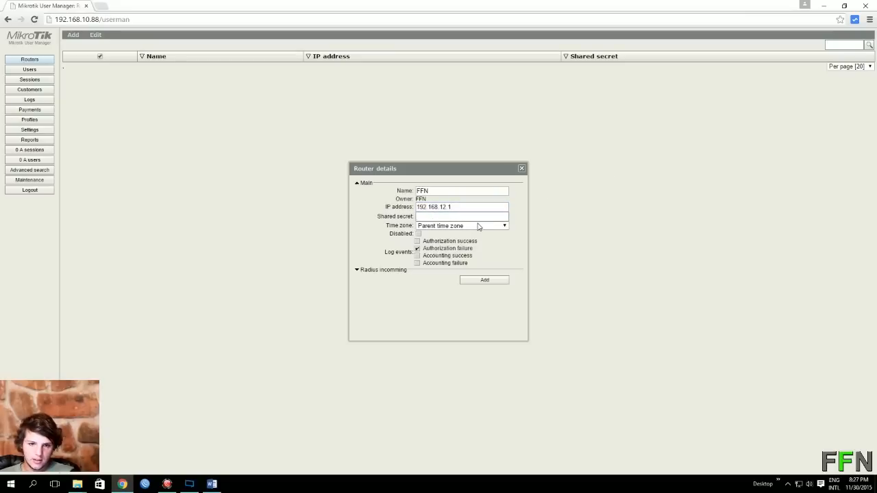
{"action": "key", "text": "Tab"}
{"action": "type", "text": "F"}
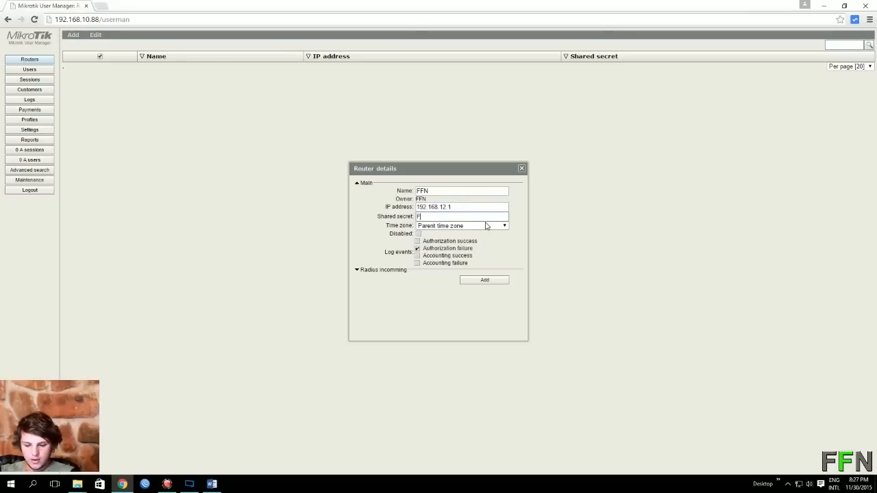
{"action": "type", "text": "FN"}
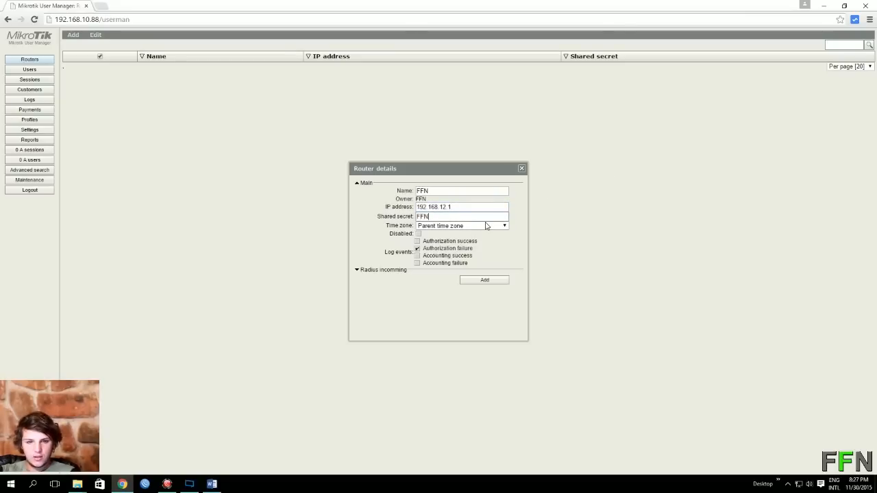
{"action": "left_click", "coordinate": [499, 281]}
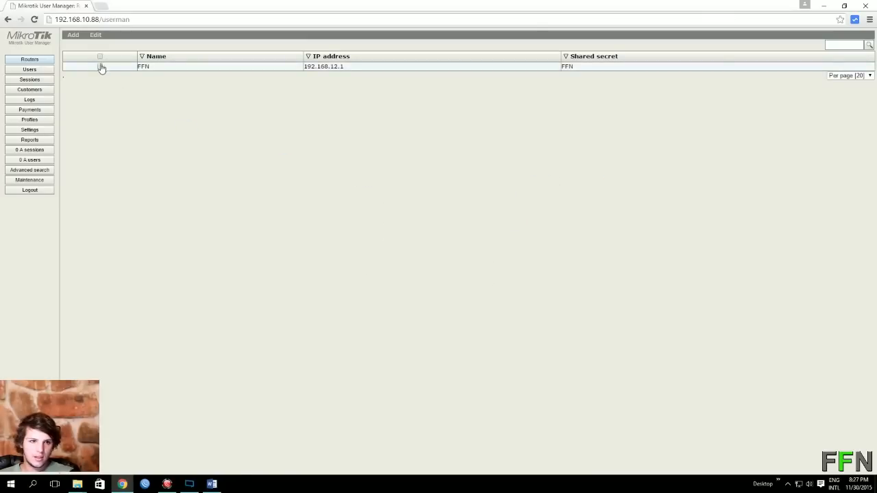
Select the FFN router and apply an edit action to it.
{"action": "left_click", "coordinate": [101, 67]}
{"action": "left_click", "coordinate": [73, 35]}
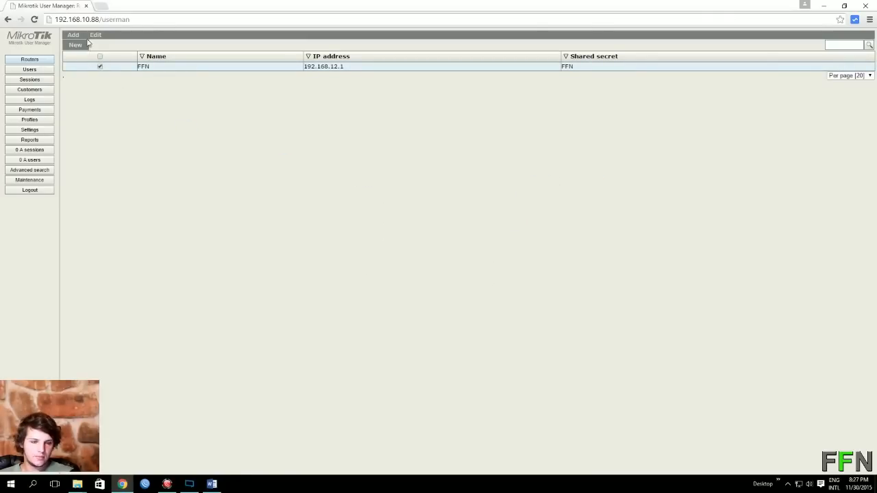
{"action": "left_click", "coordinate": [95, 35]}
{"action": "left_click", "coordinate": [107, 60]}
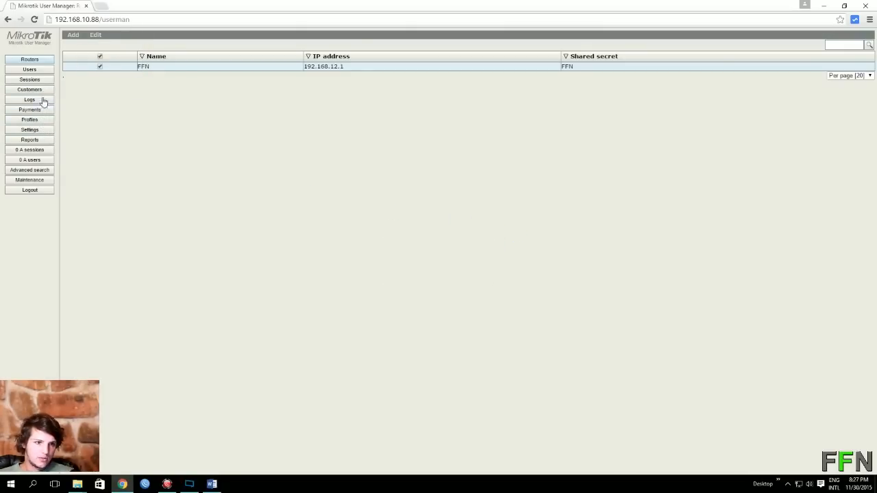
Create a new user profile named 1gb.
{"action": "left_click", "coordinate": [41, 121]}
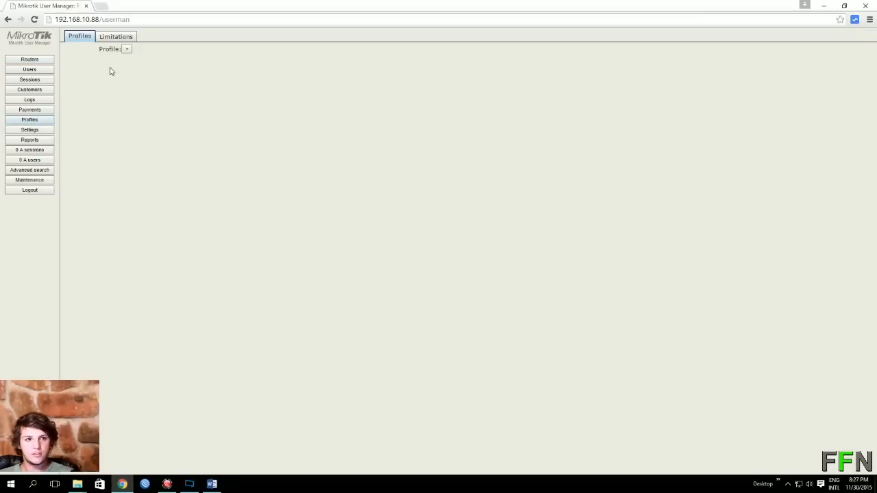
{"action": "left_click", "coordinate": [126, 49]}
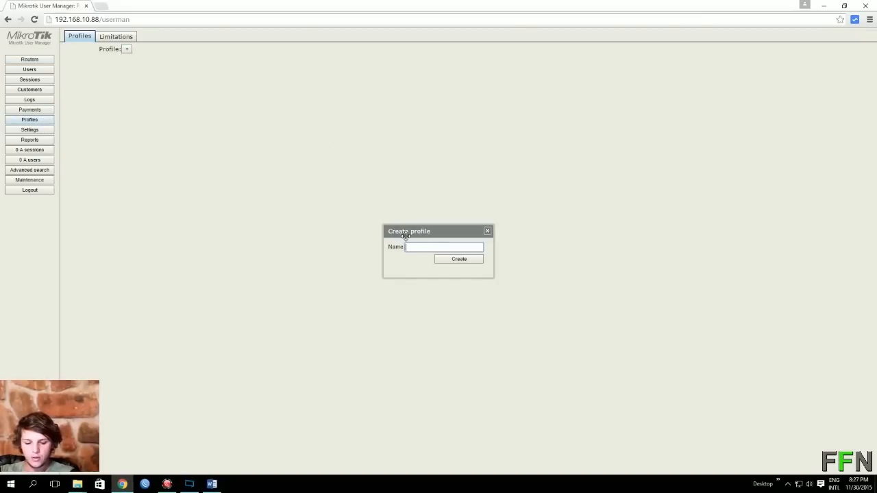
{"action": "type", "text": "1gb"}
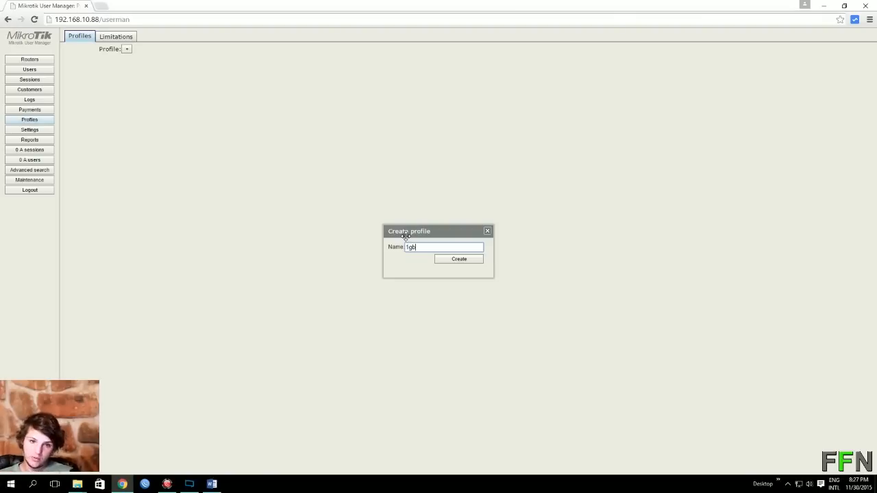
{"action": "left_click", "coordinate": [460, 260]}
{"action": "double_click", "coordinate": [128, 58]}
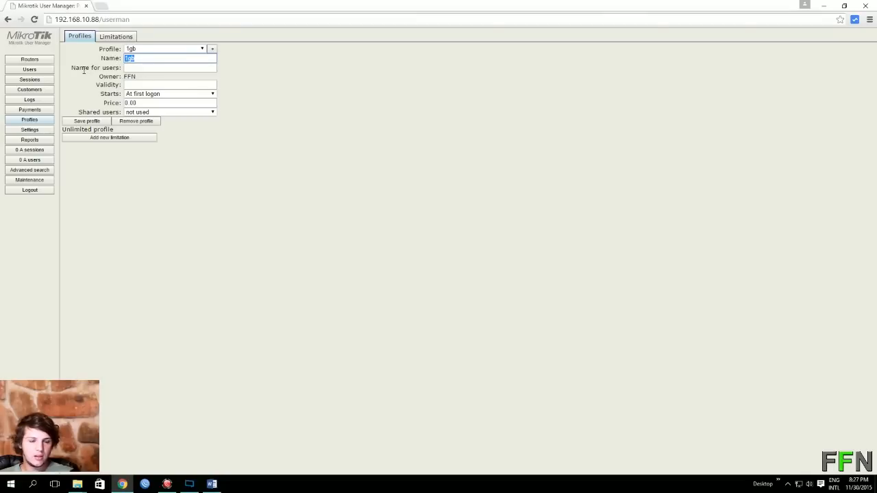
{"action": "left_click", "coordinate": [128, 68]}
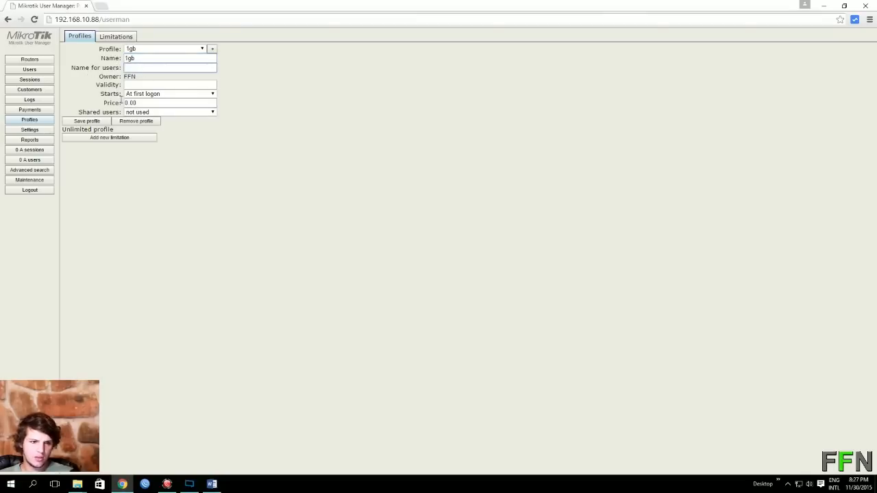
Give the 1gb profile a new limit of 1g download, upload and transfer, then go to Users.
{"action": "left_click", "coordinate": [113, 140]}
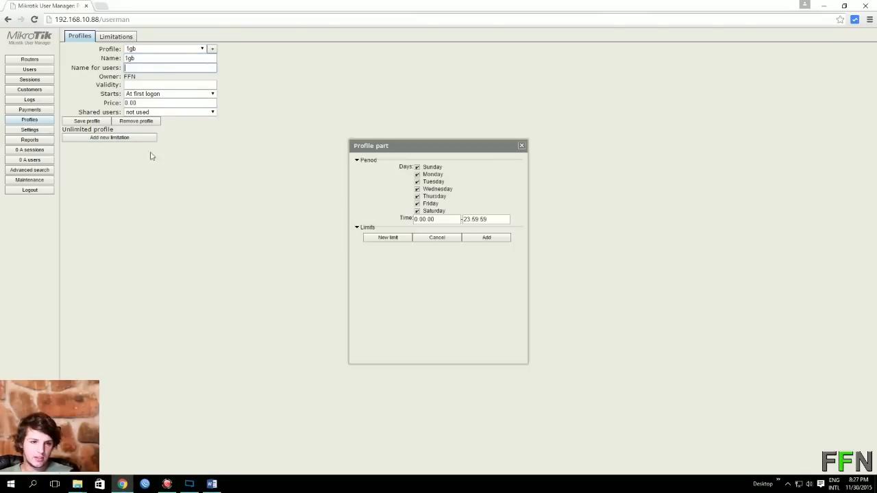
{"action": "left_click", "coordinate": [390, 239]}
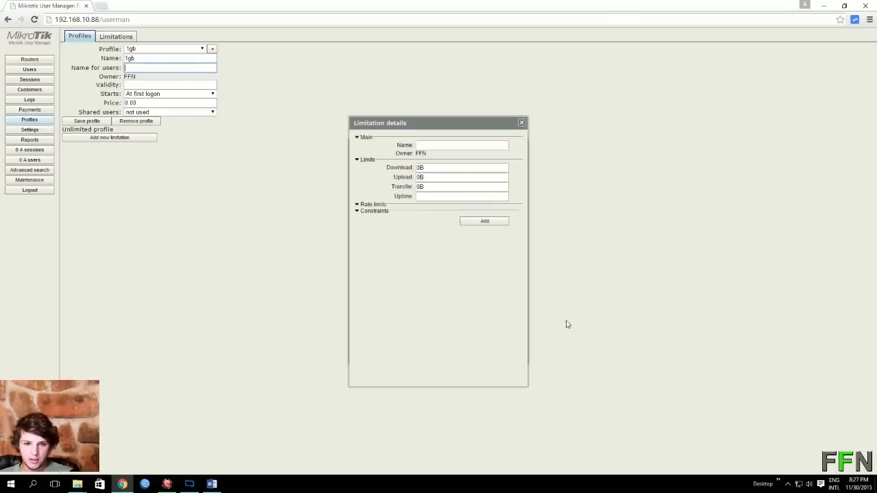
{"action": "double_click", "coordinate": [426, 168]}
{"action": "type", "text": "1g"}
{"action": "double_click", "coordinate": [420, 177]}
{"action": "type", "text": "1g"}
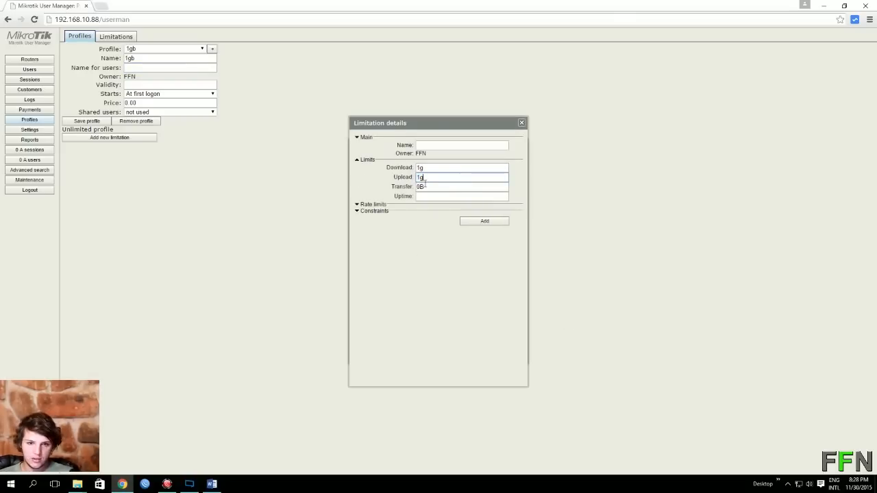
{"action": "key", "text": "Tab"}
{"action": "type", "text": "1g"}
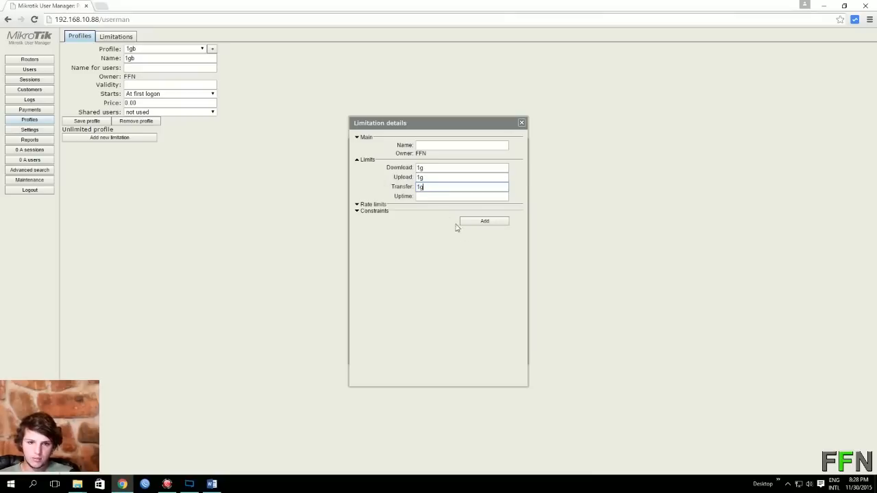
{"action": "left_click", "coordinate": [435, 197]}
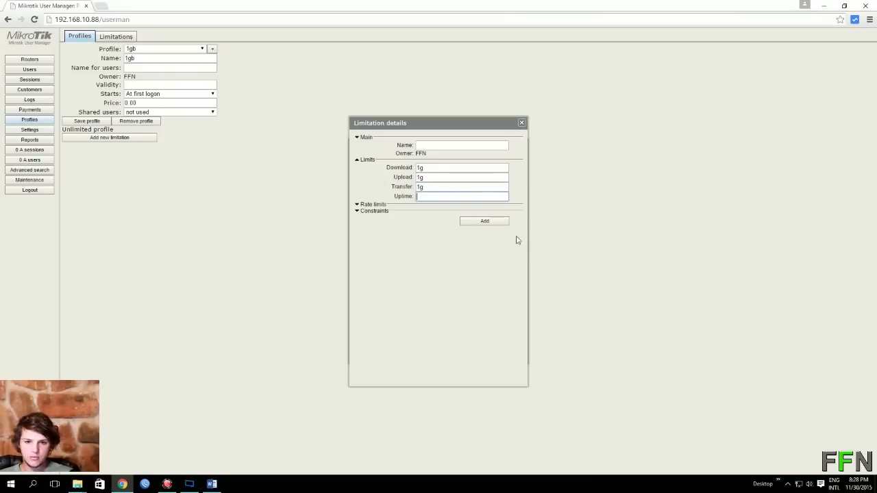
{"action": "left_click", "coordinate": [486, 222]}
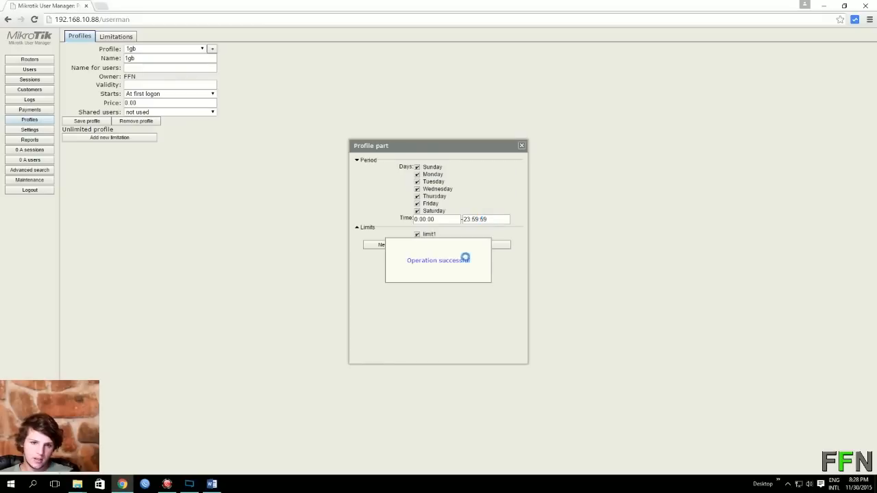
{"action": "left_click", "coordinate": [522, 146]}
{"action": "left_click", "coordinate": [30, 70]}
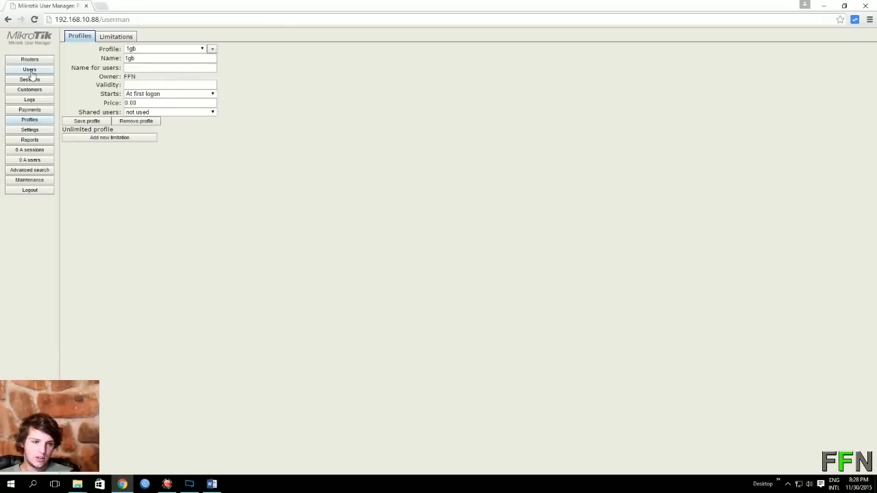
Add a single user test with a password on the 1gb profile.
{"action": "left_click", "coordinate": [72, 34]}
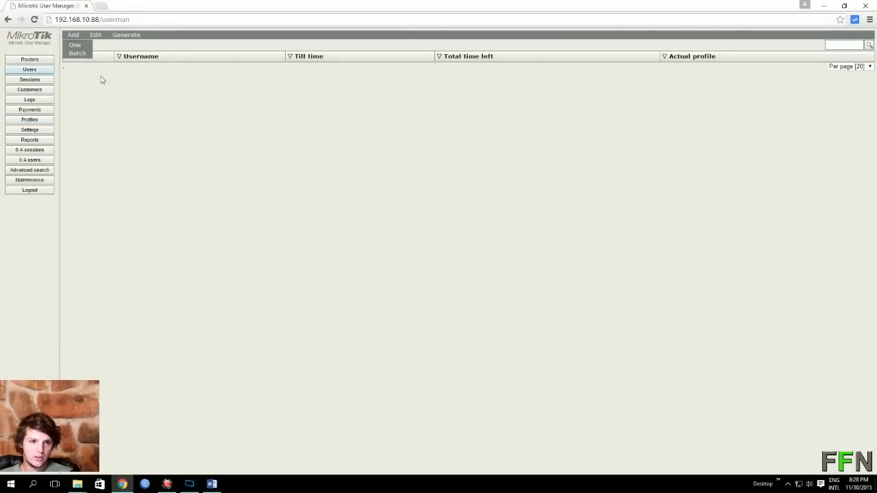
{"action": "left_click", "coordinate": [74, 44]}
{"action": "left_click", "coordinate": [433, 167]}
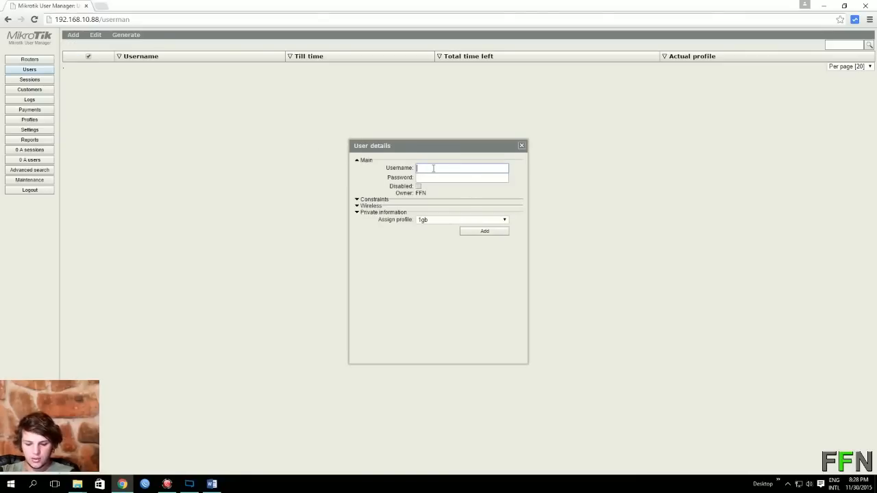
{"action": "type", "text": "test"}
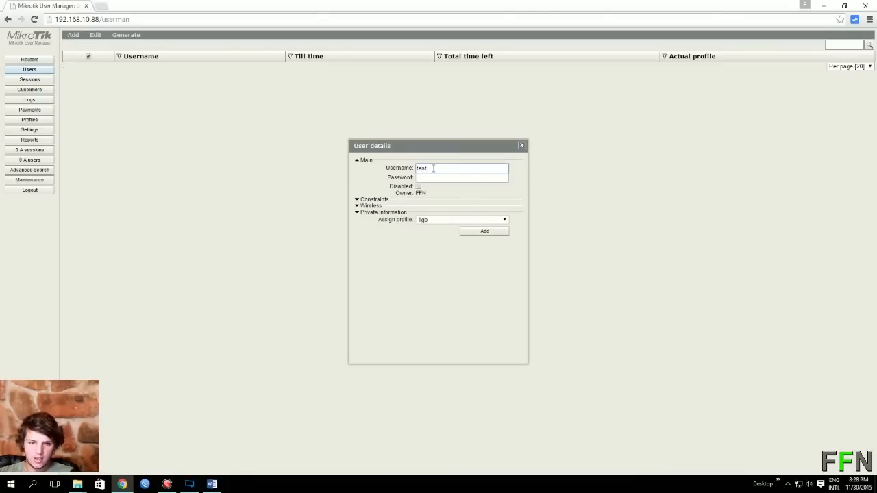
{"action": "left_click", "coordinate": [425, 176]}
{"action": "type", "text": "FF"}
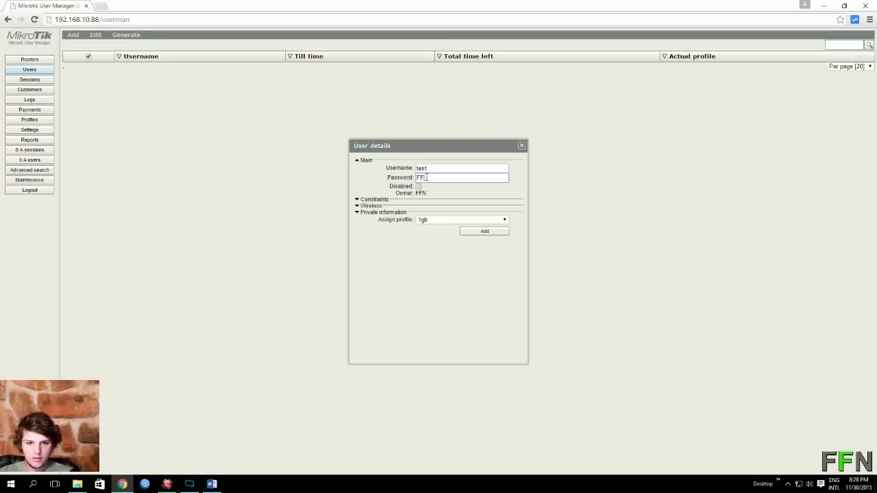
{"action": "type", "text": "N"}
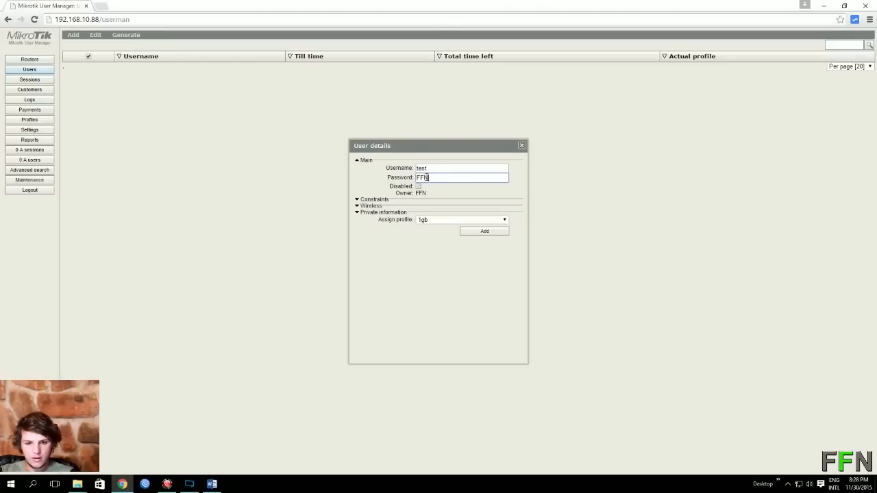
{"action": "left_click", "coordinate": [491, 233]}
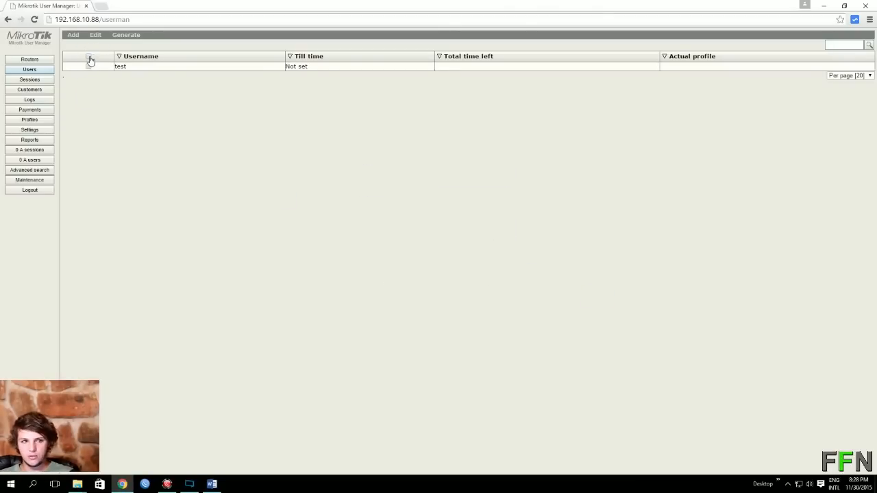
Select the test user and enable it.
{"action": "left_click", "coordinate": [90, 61]}
{"action": "left_click", "coordinate": [96, 34]}
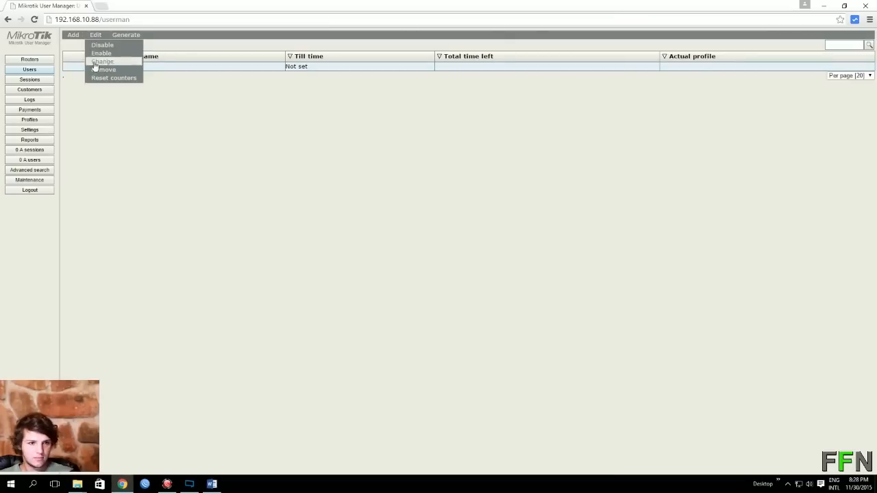
{"action": "left_click", "coordinate": [104, 54]}
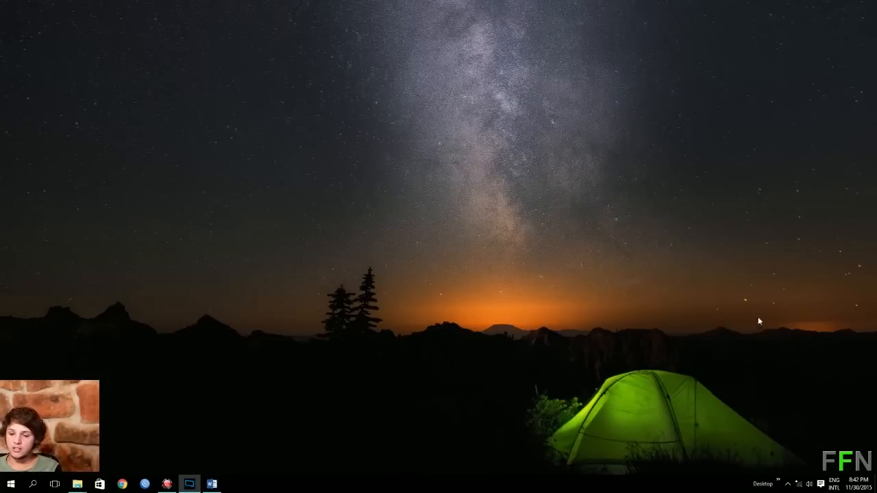
Connect Windows to the open FFN wireless network from the system tray.
{"action": "left_click", "coordinate": [799, 485]}
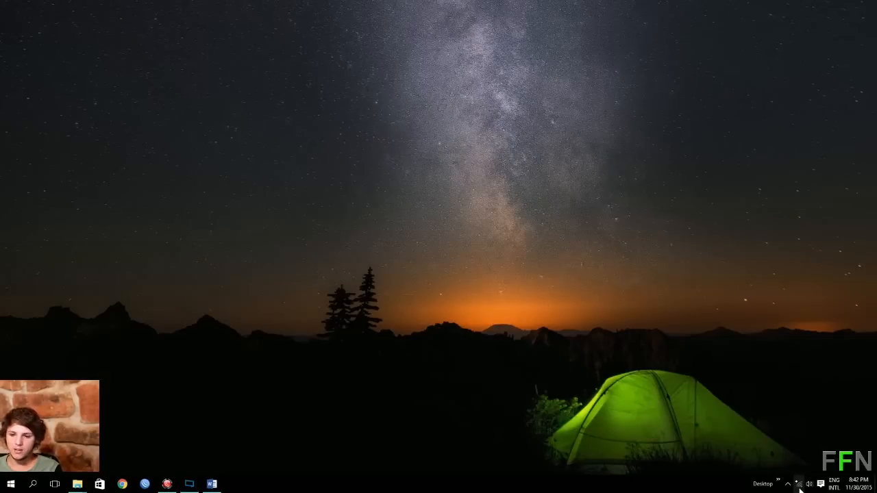
{"action": "left_click", "coordinate": [765, 277]}
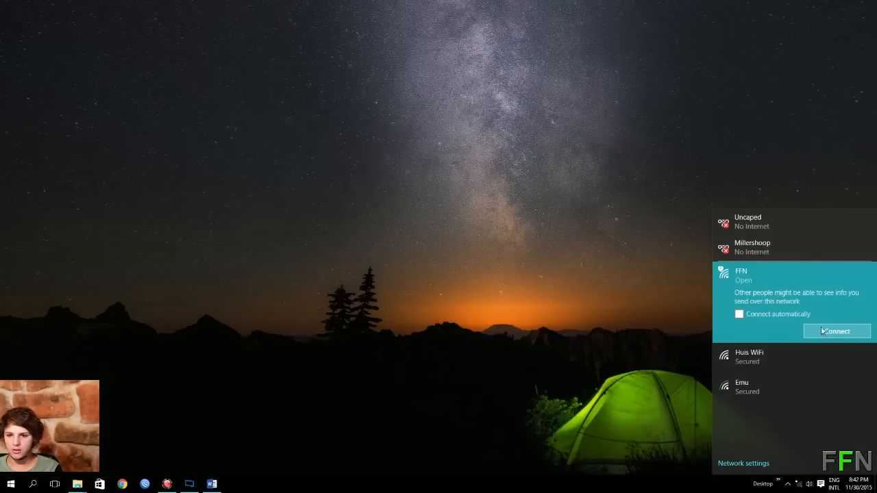
{"action": "left_click", "coordinate": [828, 335]}
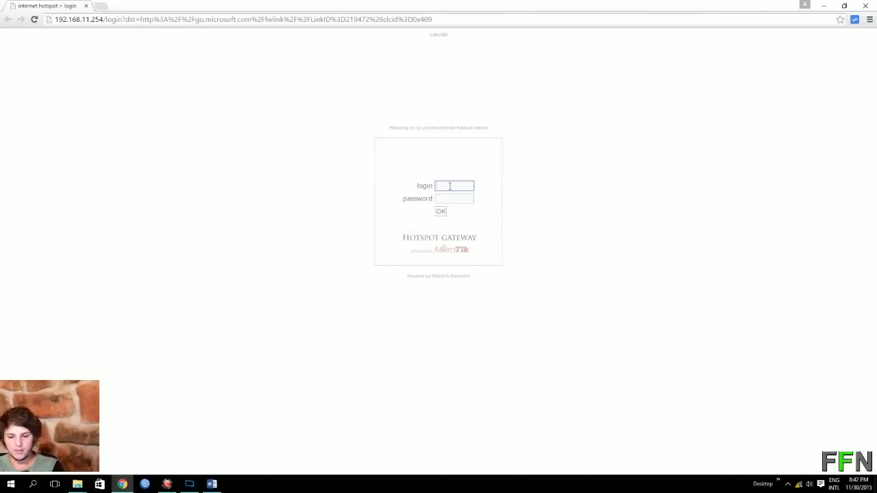
Sign in to the HotSpot page as the test user with its password, then center the status window.
{"action": "type", "text": "test"}
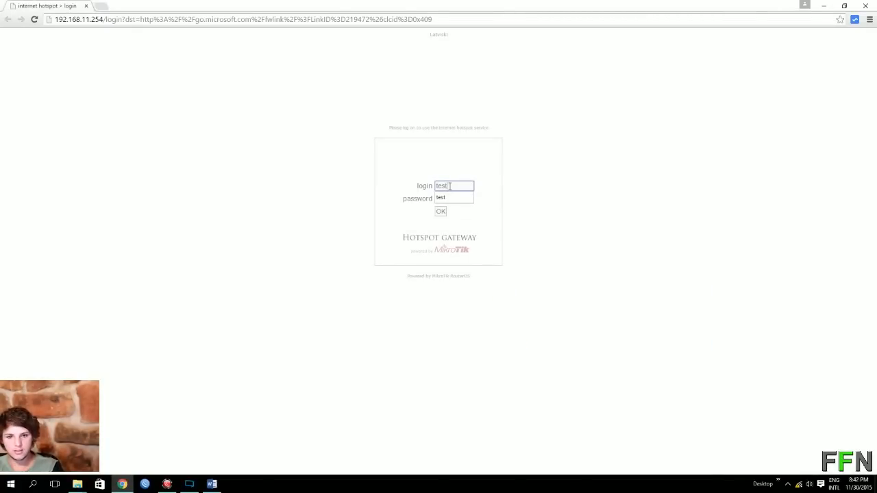
{"action": "key", "text": "Tab"}
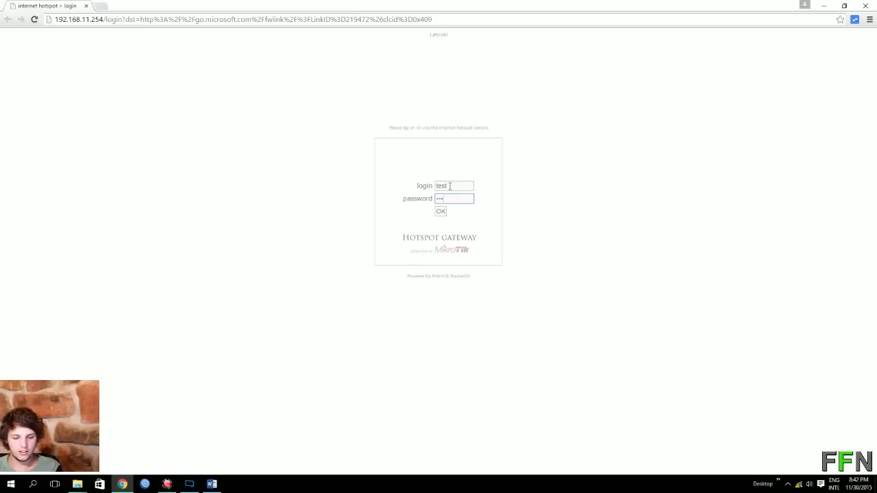
{"action": "key", "text": "Return"}
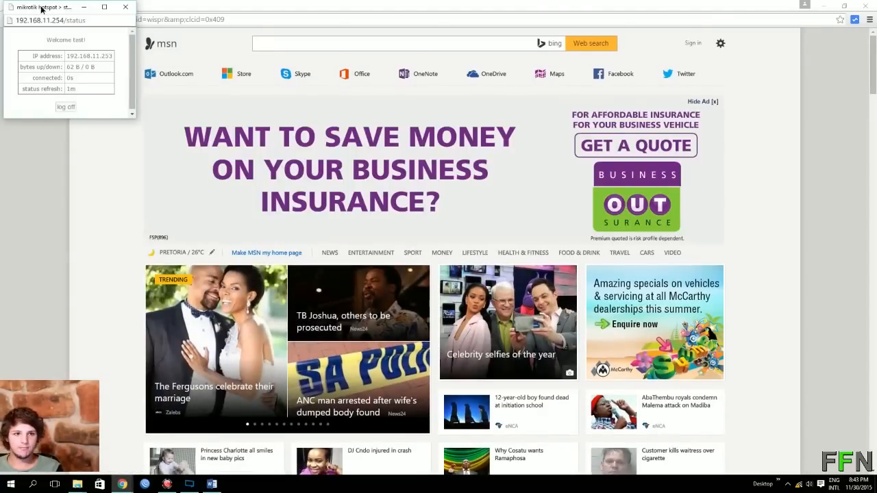
{"action": "left_click_drag", "start_coordinate": [41, 10], "coordinate": [413, 163]}
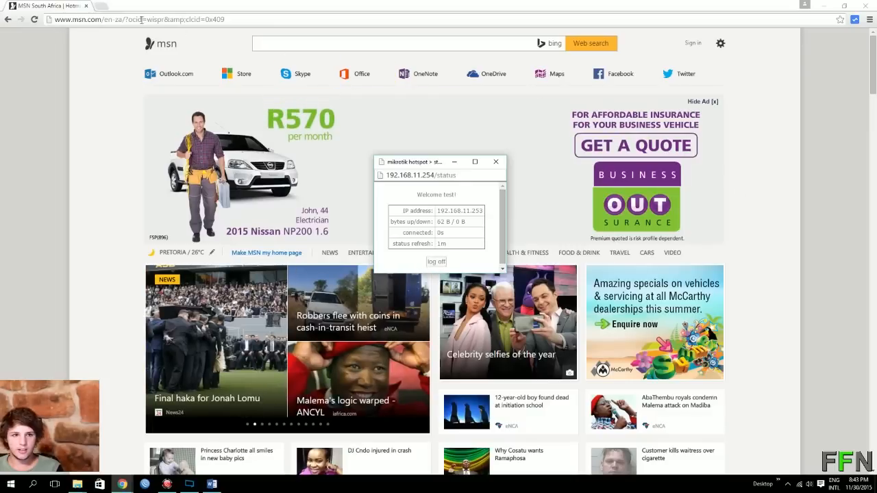
Search Google for 2345678 in a new Chrome tab.
{"action": "key", "text": "ctrl+t"}
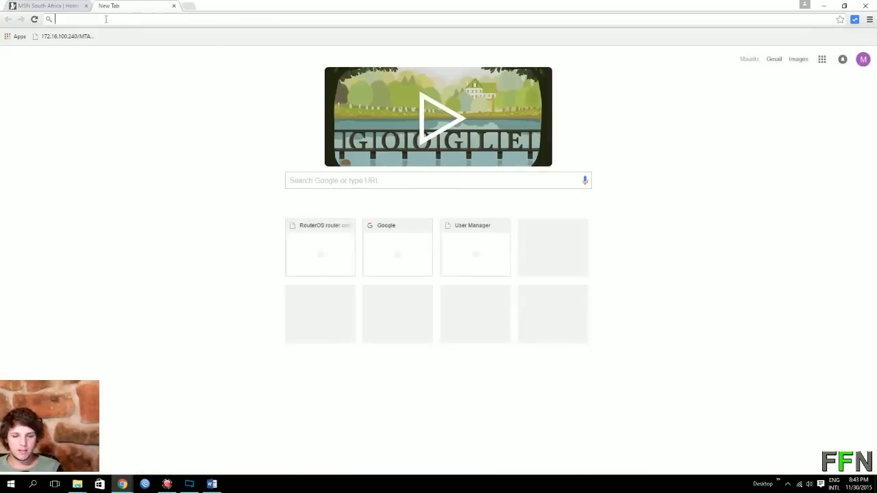
{"action": "left_click", "coordinate": [332, 182]}
{"action": "type", "text": "2345678"}
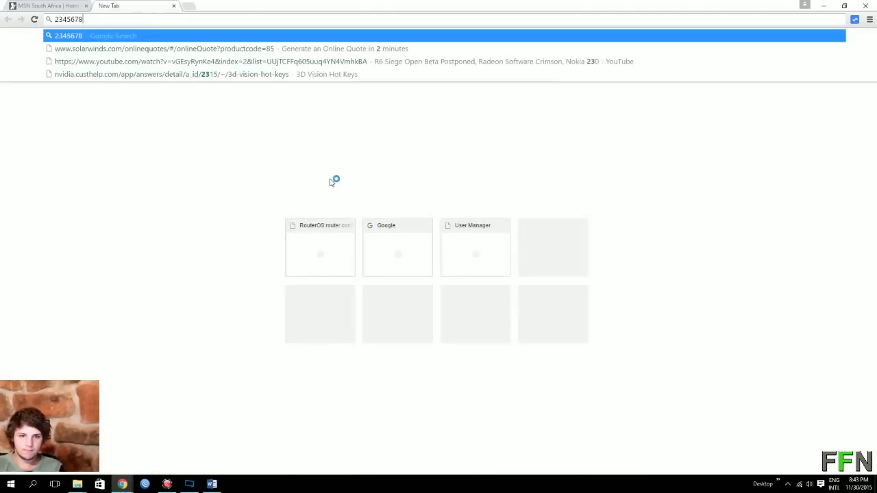
{"action": "key", "text": "Return"}
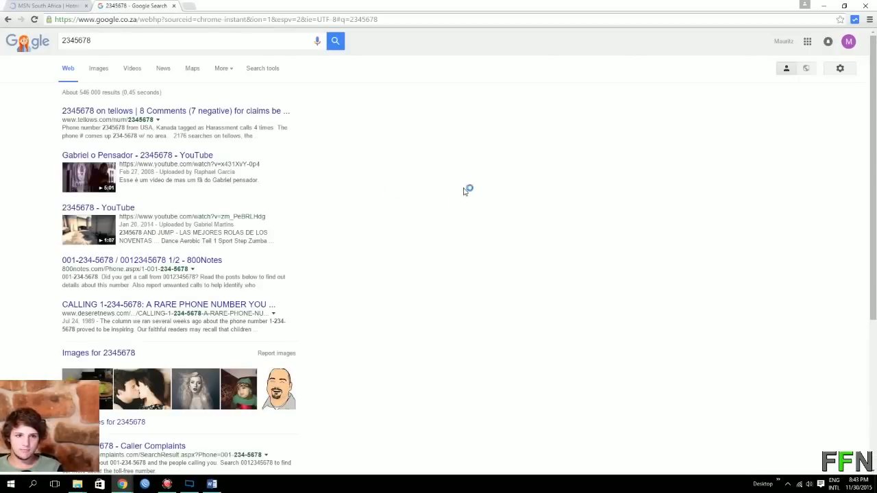